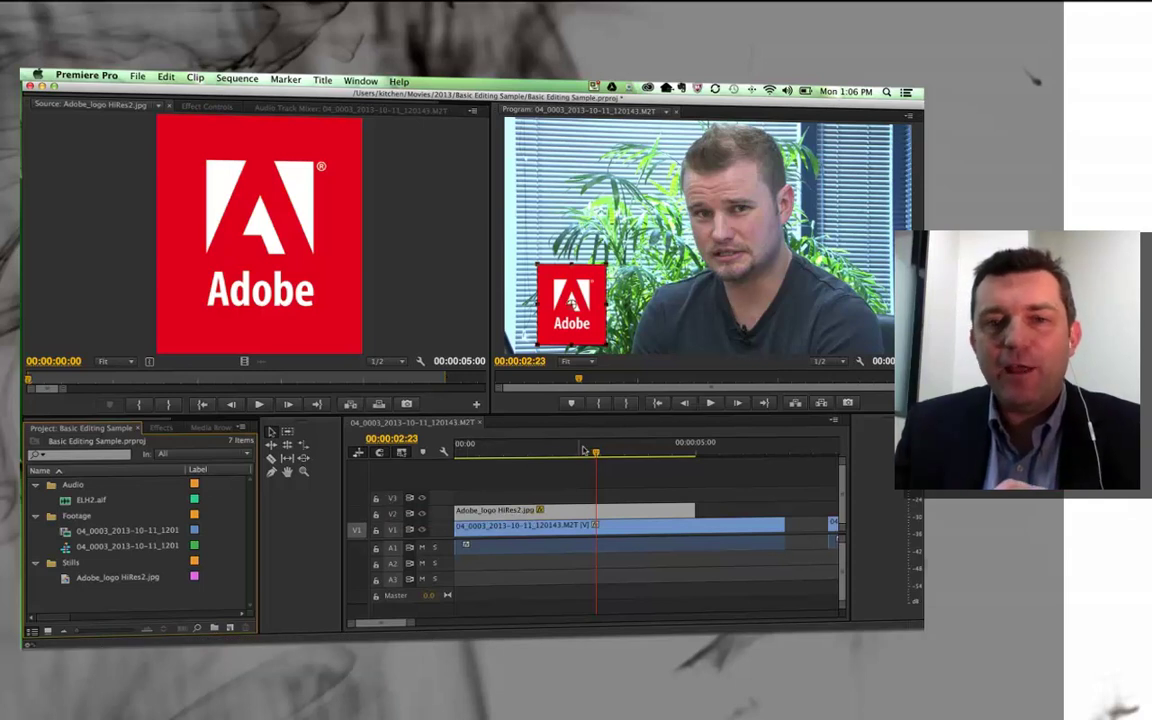
Scrub back to an earlier interview frame and bring up the New Title options
drag(590, 452, 520, 455)
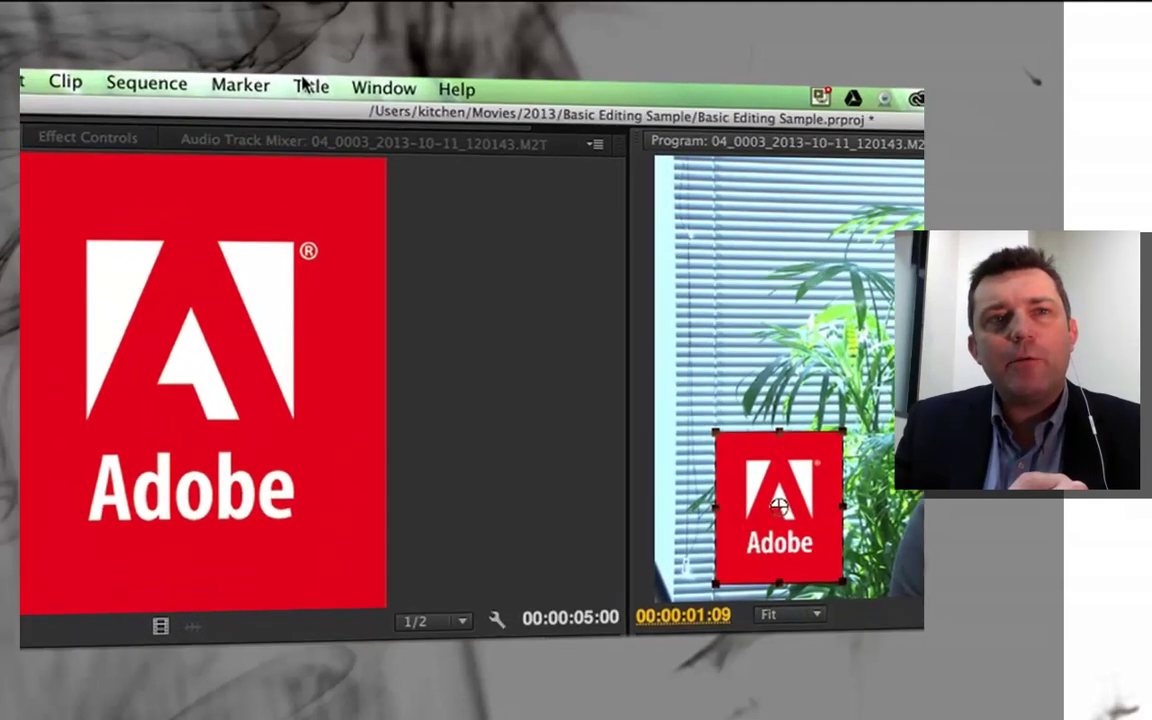
click(320, 81)
mouse_move(301, 116)
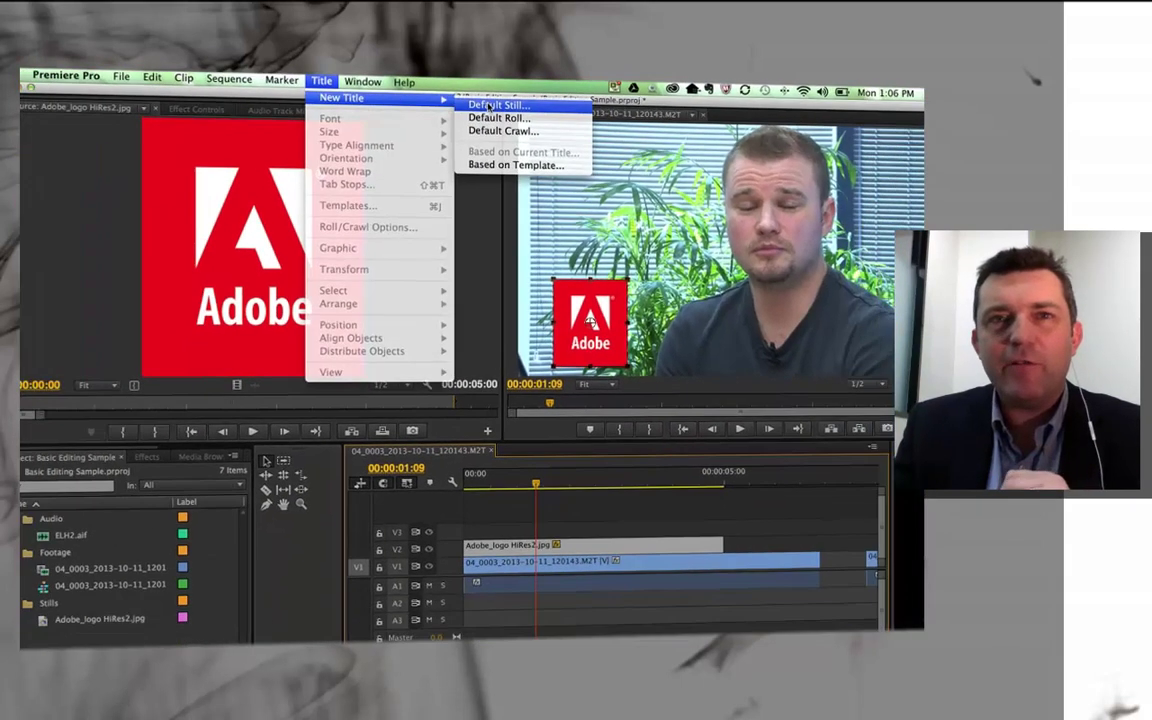
Create a new default still title named 'Jon's Title'
click(616, 133)
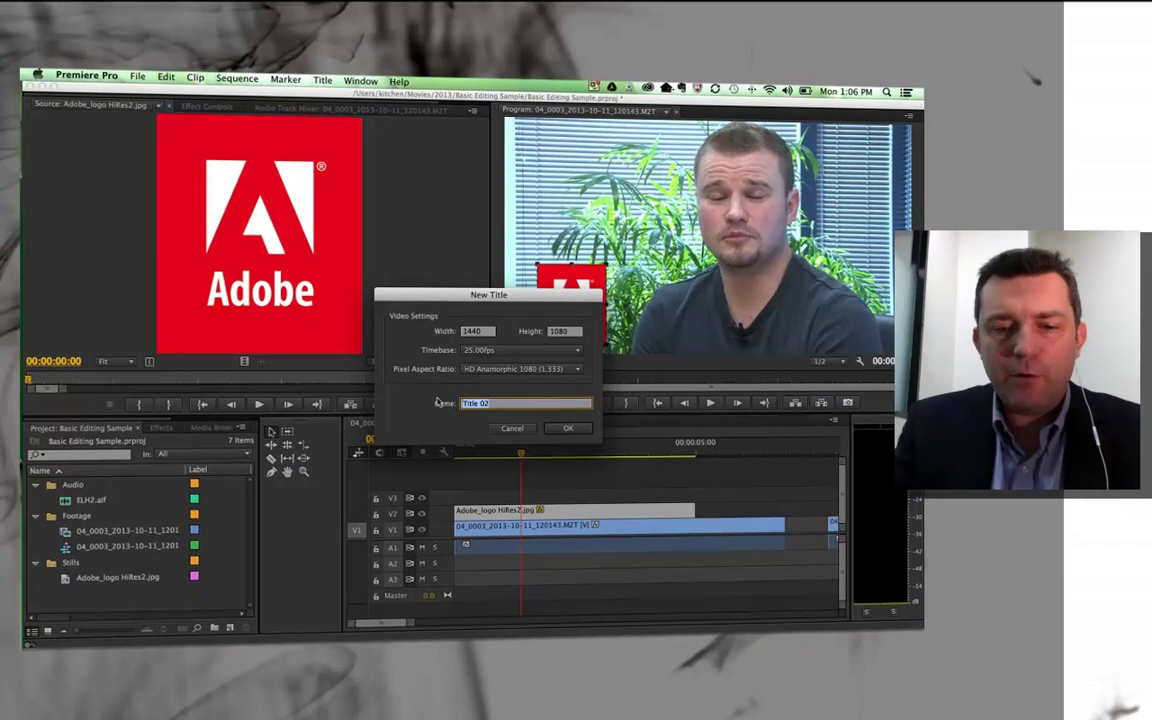
text(Jon's)
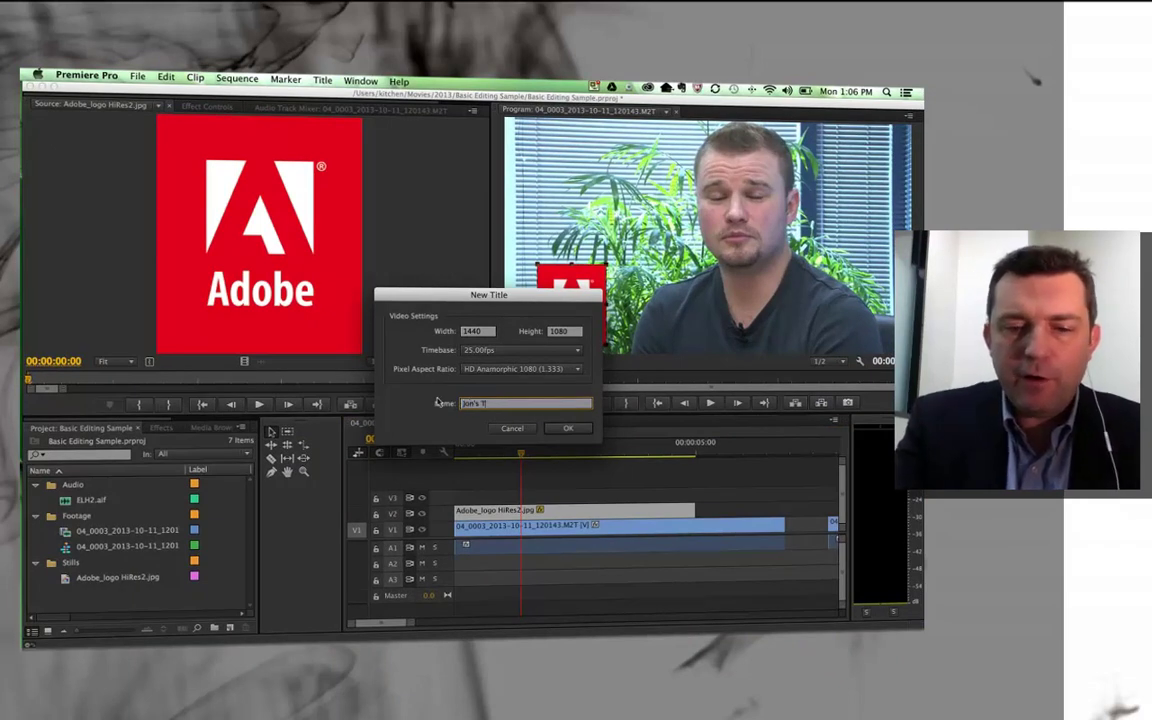
click(565, 427)
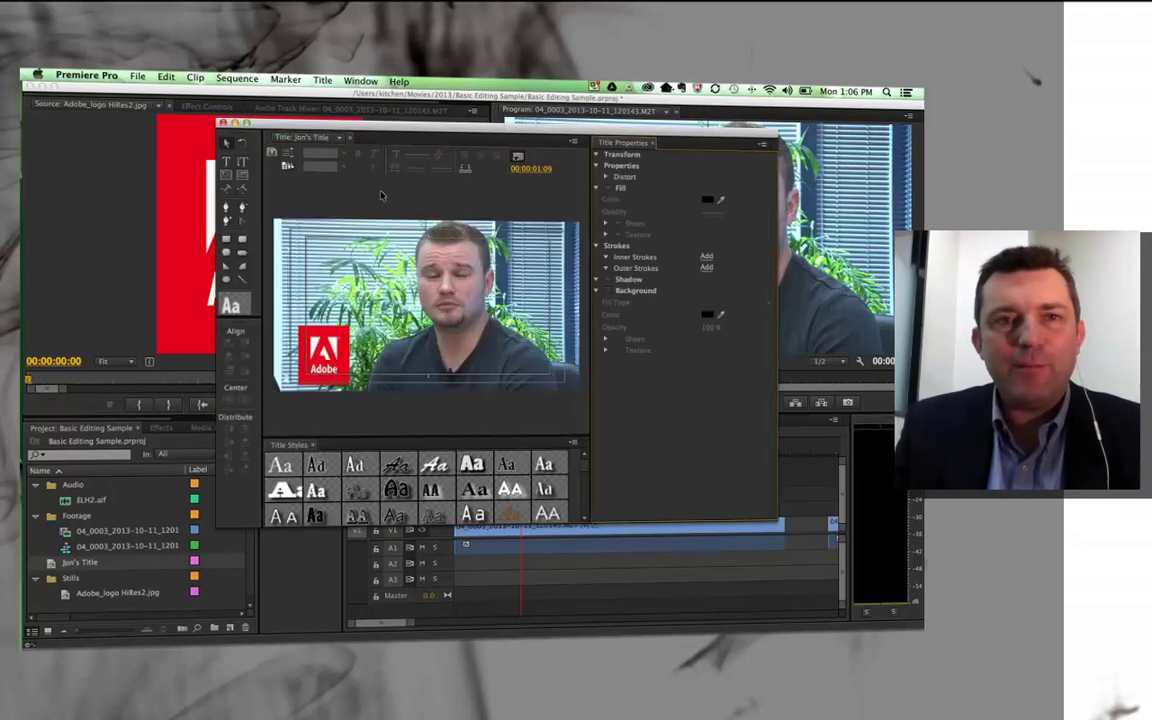
Apply the Birch White 80 title style, then switch to an outlined style instead
drag(368, 127, 340, 119)
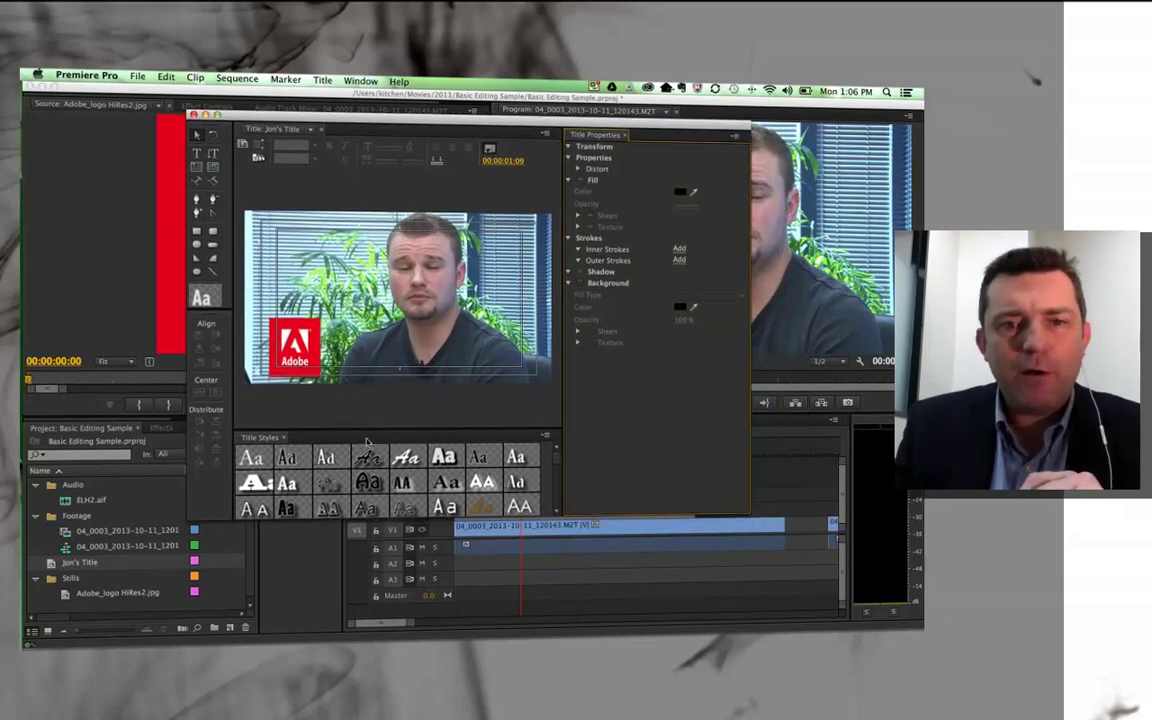
scroll(464, 478, down, 5)
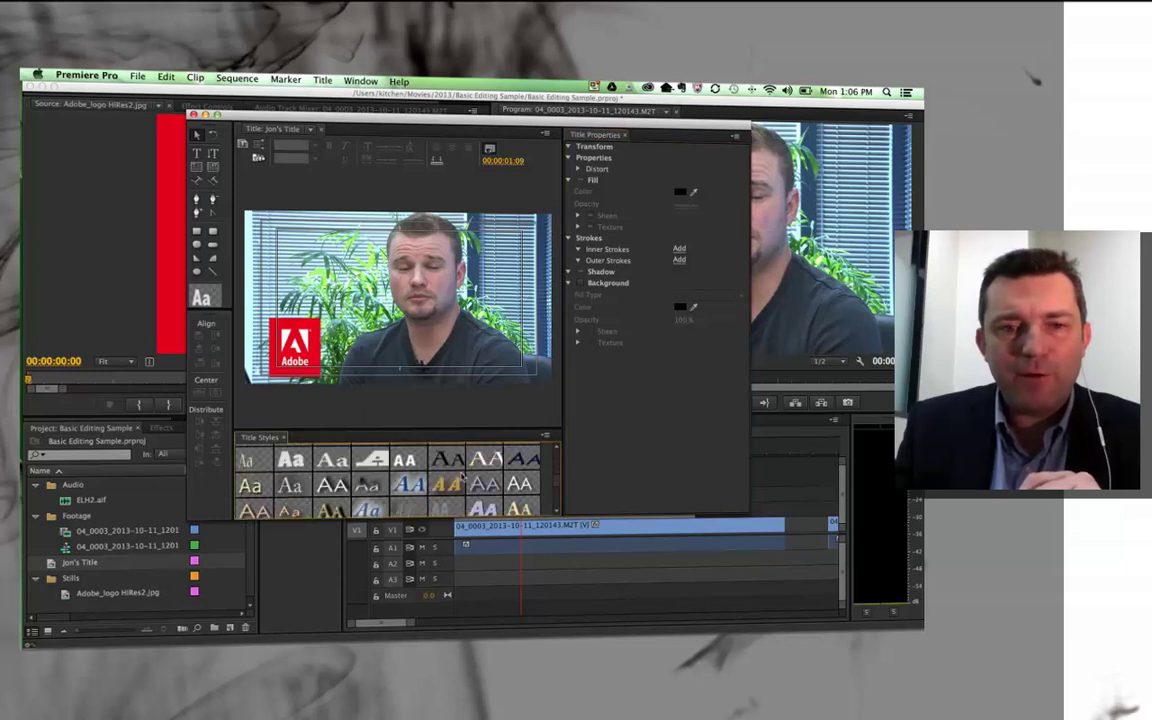
scroll(554, 449, down, 3)
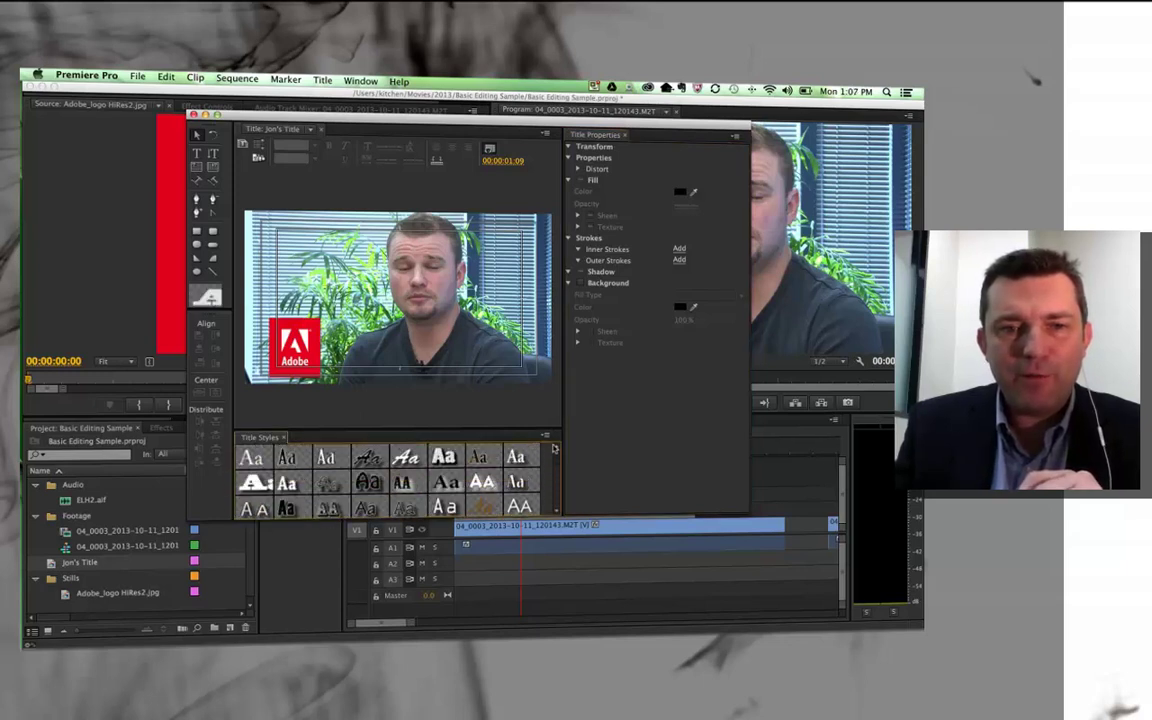
click(287, 507)
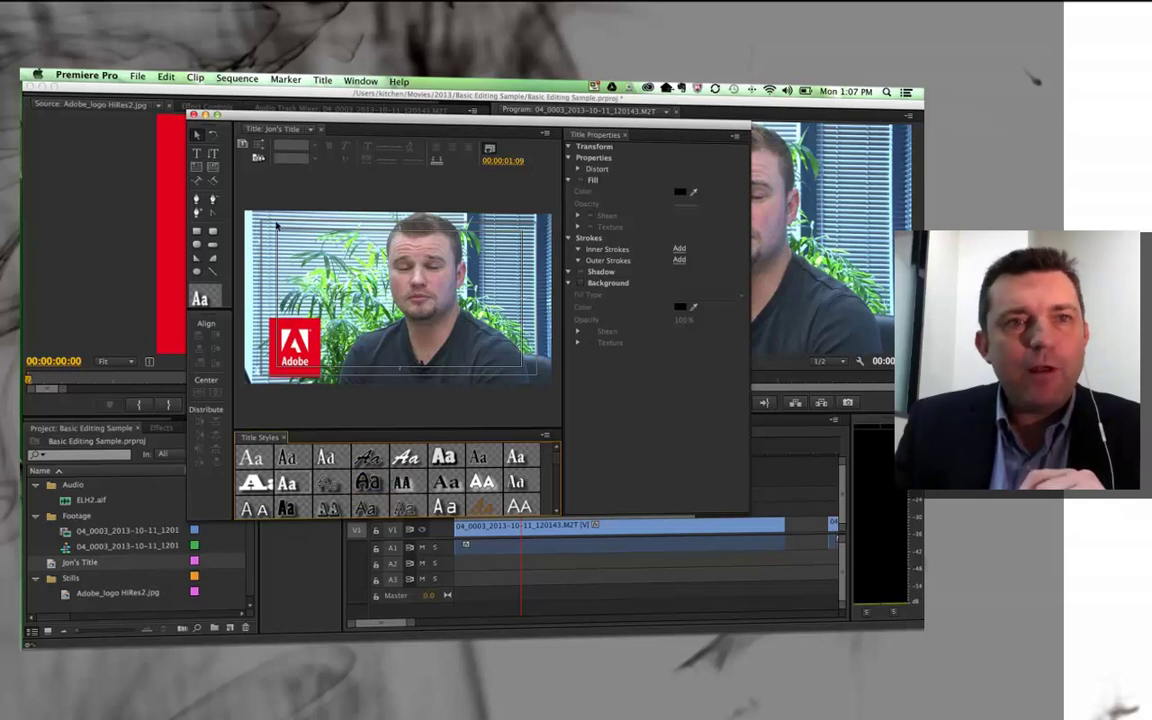
click(201, 146)
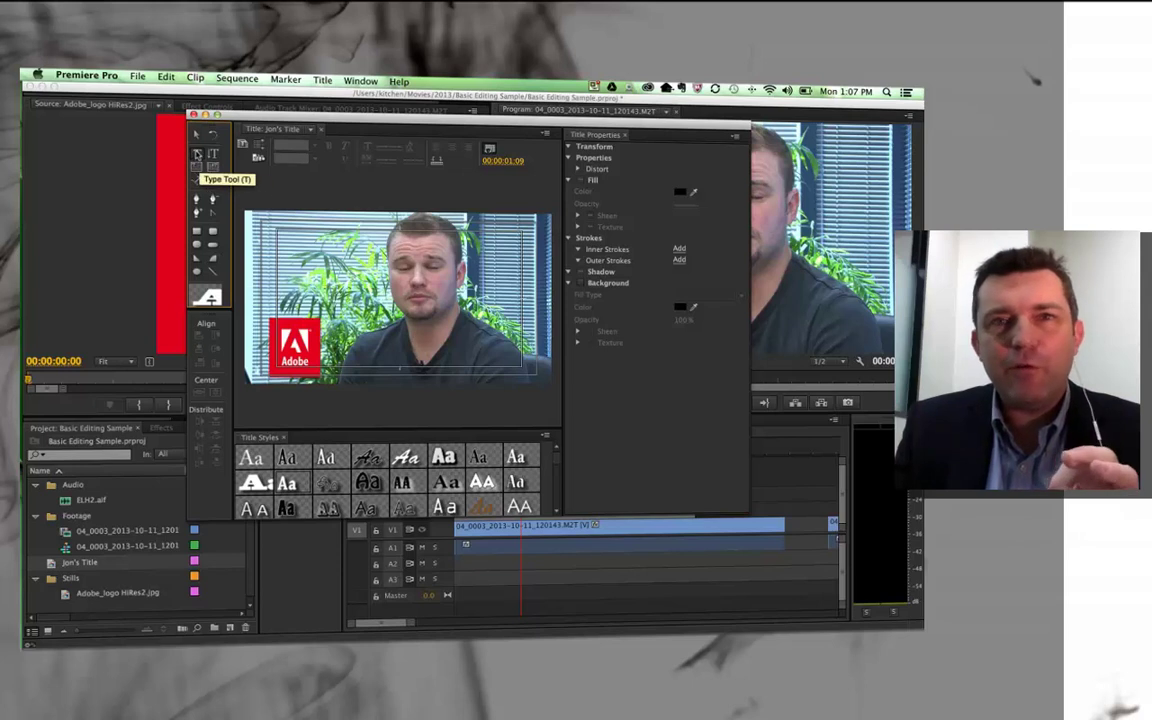
Type the interviewee's name into a new text box and make the box slightly taller
click(197, 153)
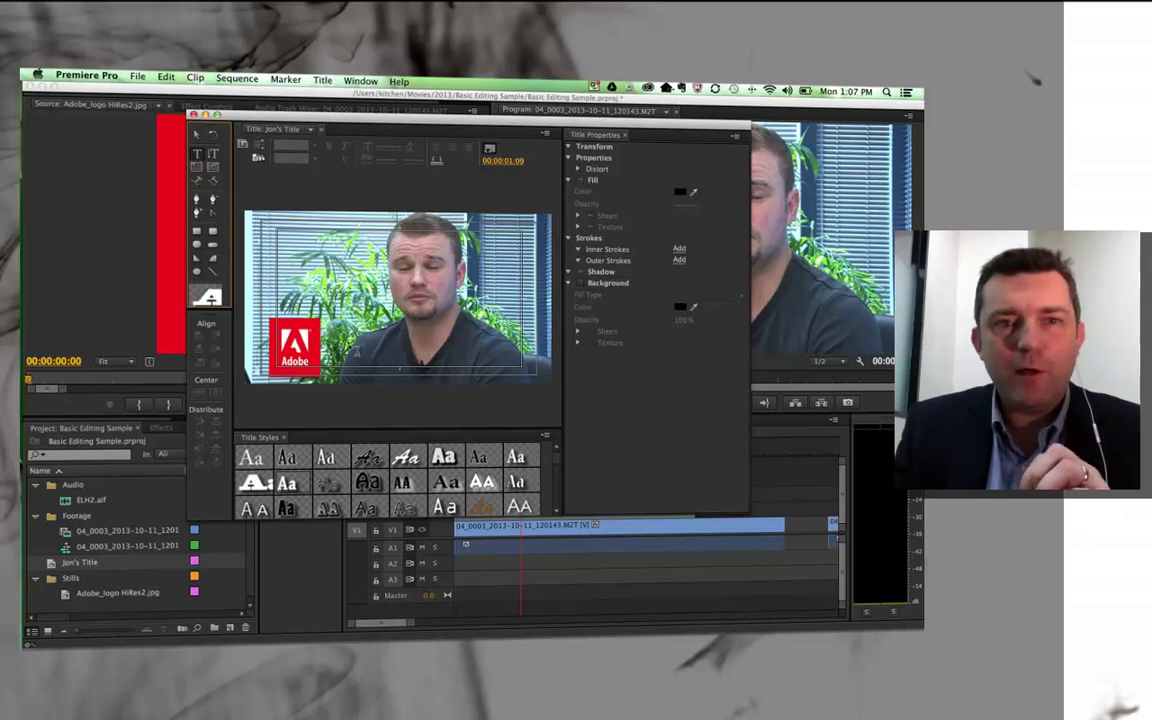
click(318, 310)
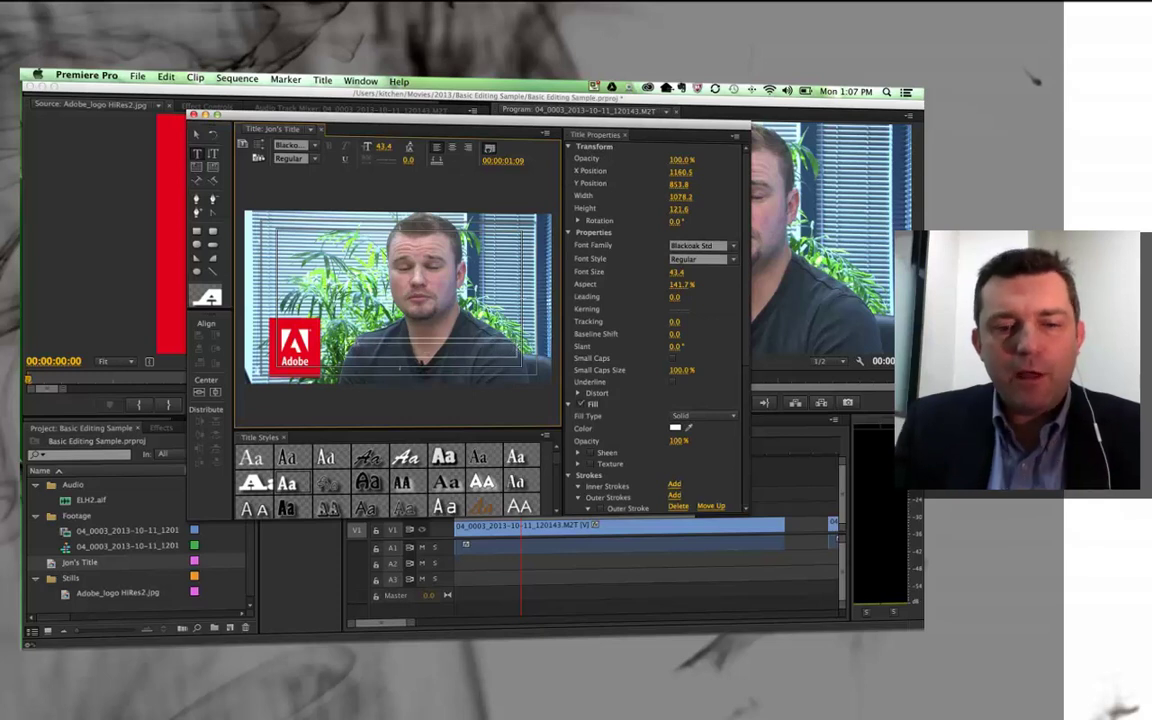
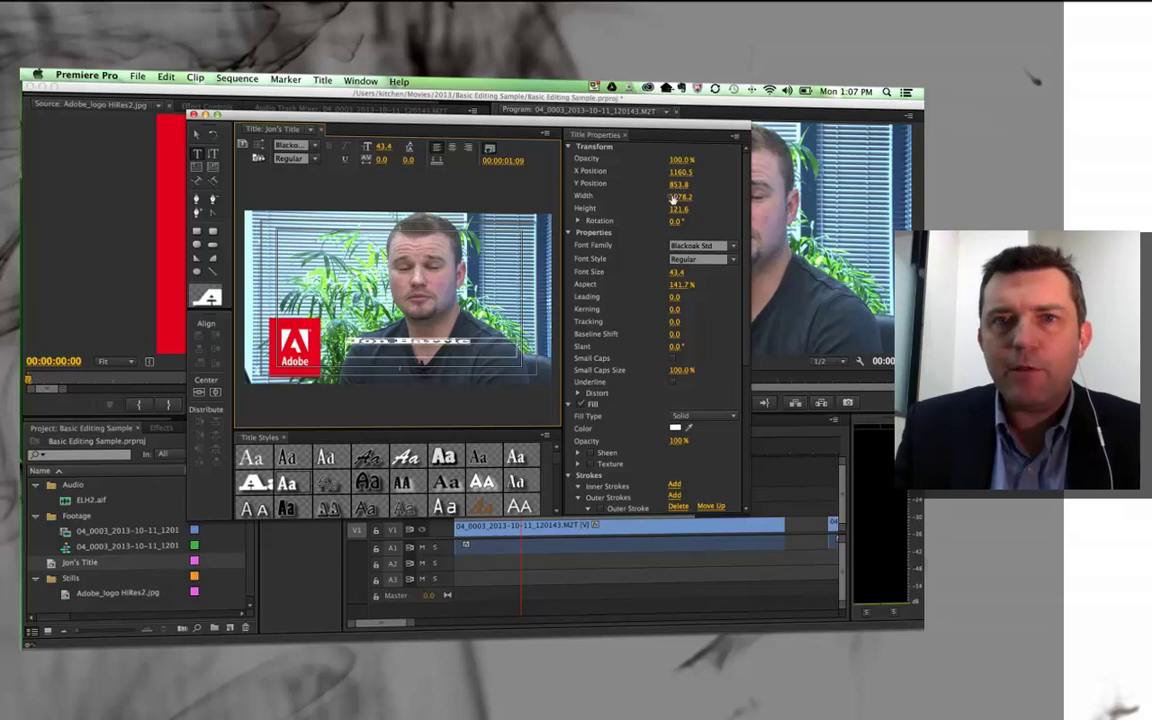
drag(678, 208, 690, 208)
click(421, 300)
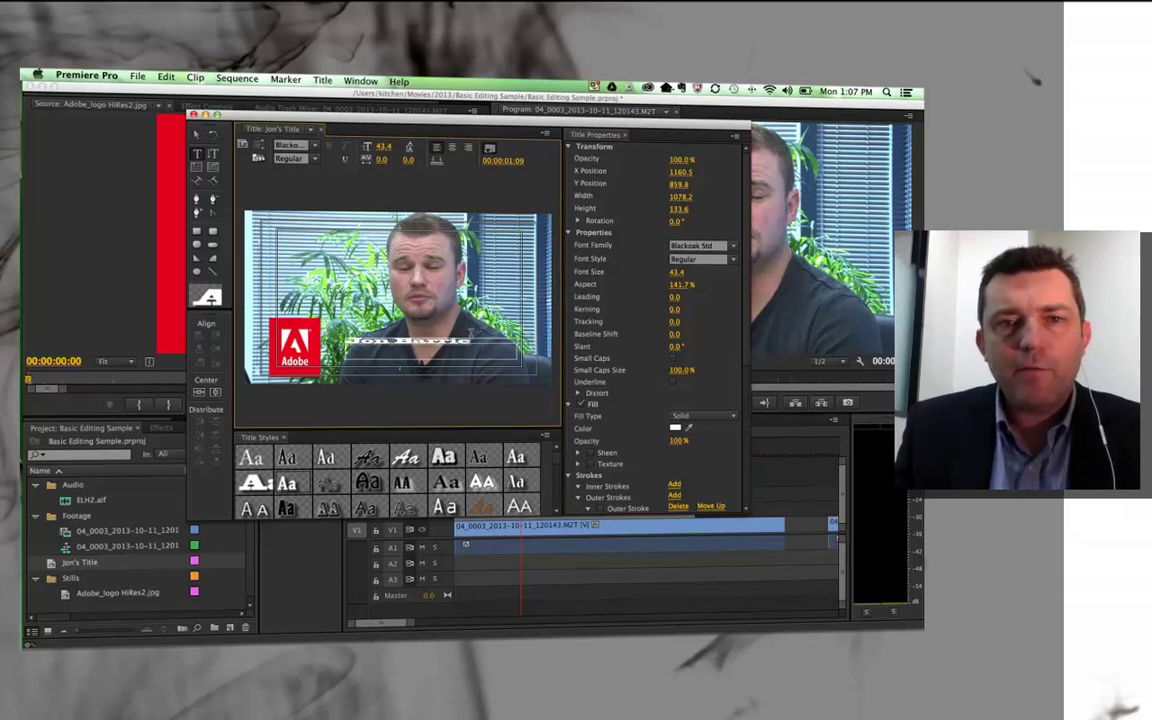
Set the name in Adobe Clean at a larger size of 110.4
click(313, 144)
scroll(300, 200, up, 8)
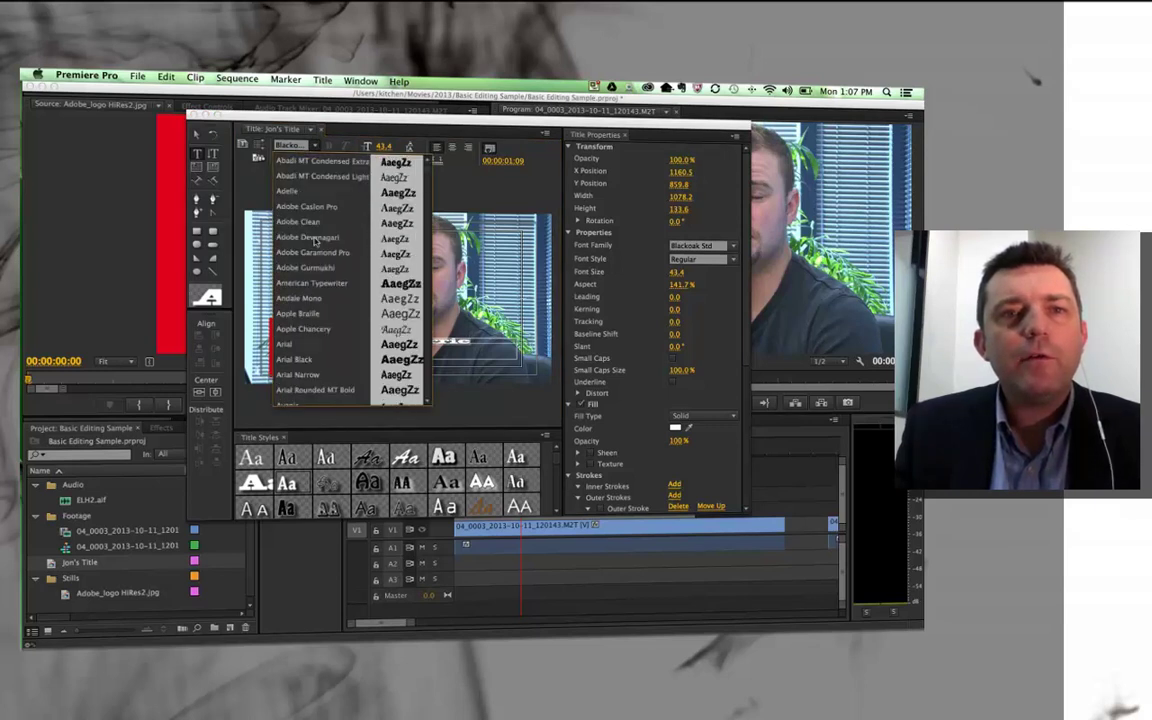
click(312, 222)
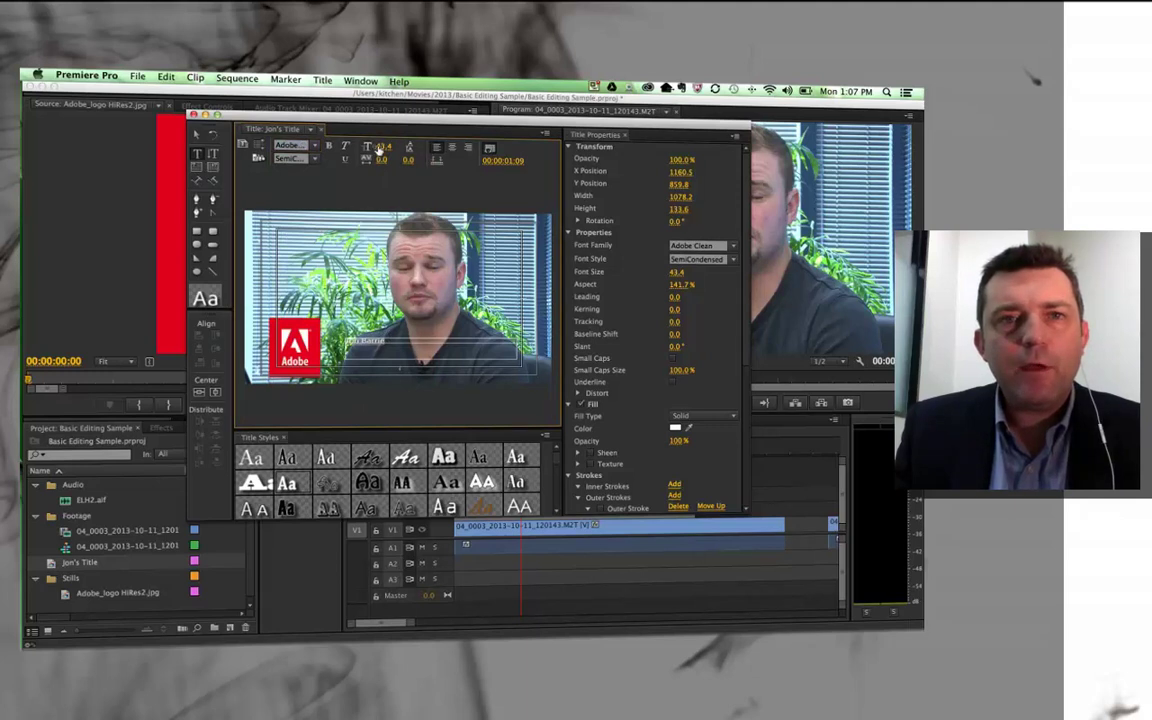
drag(380, 146, 400, 146)
click(196, 133)
click(337, 290)
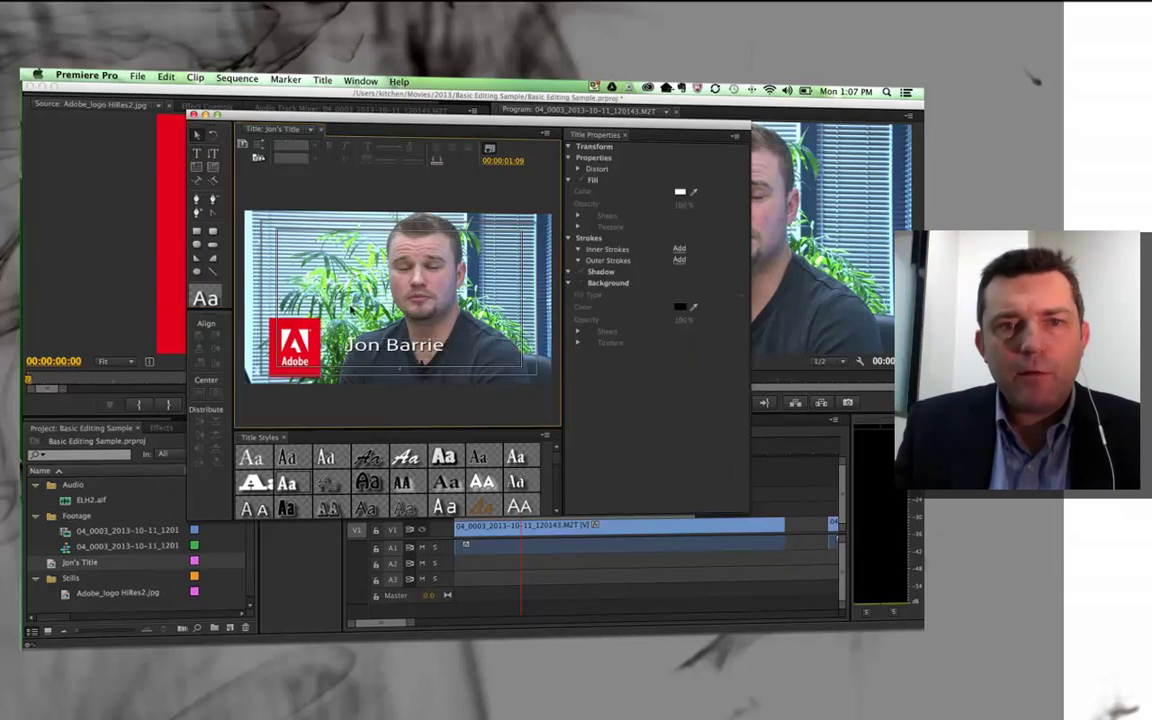
Reposition the name text toward the upper left and fine-tune its placement
drag(366, 316, 336, 250)
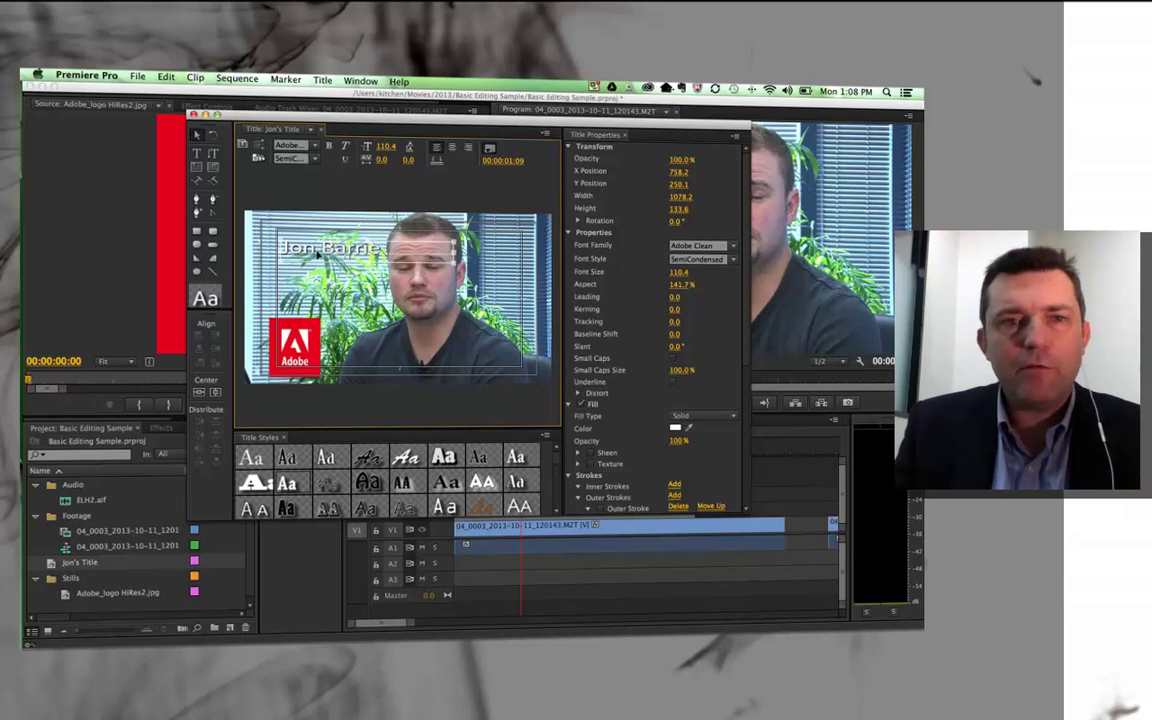
scroll(630, 450, down, 10)
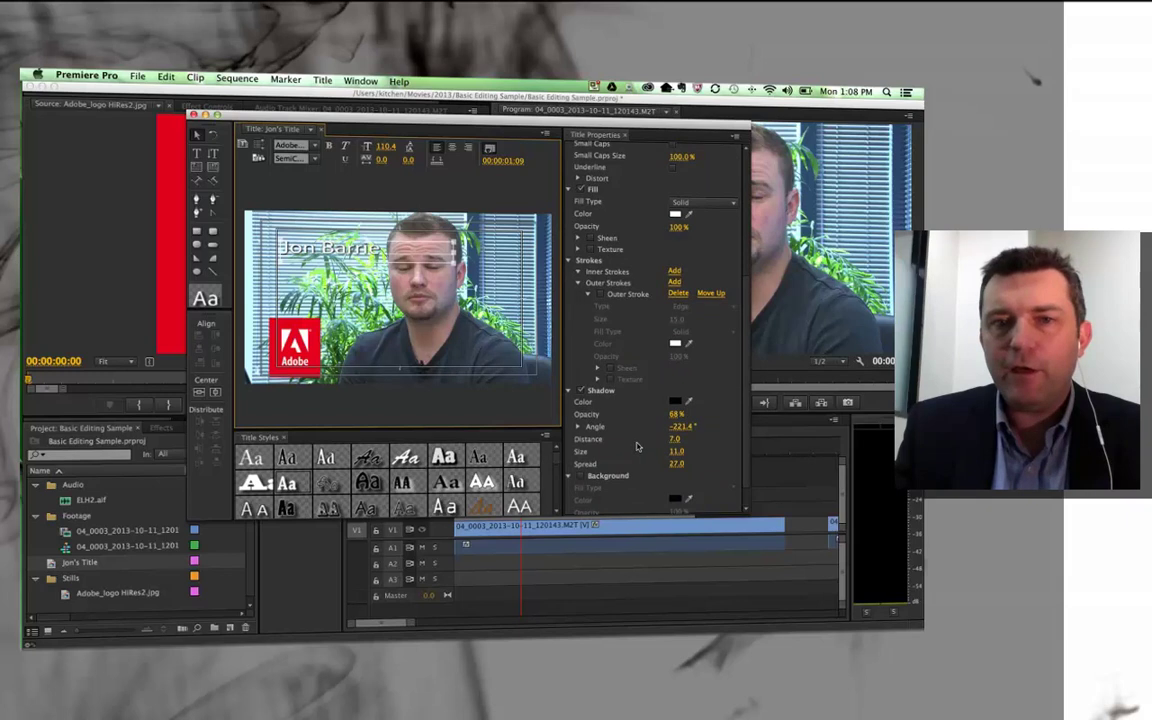
scroll(634, 441, up, 10)
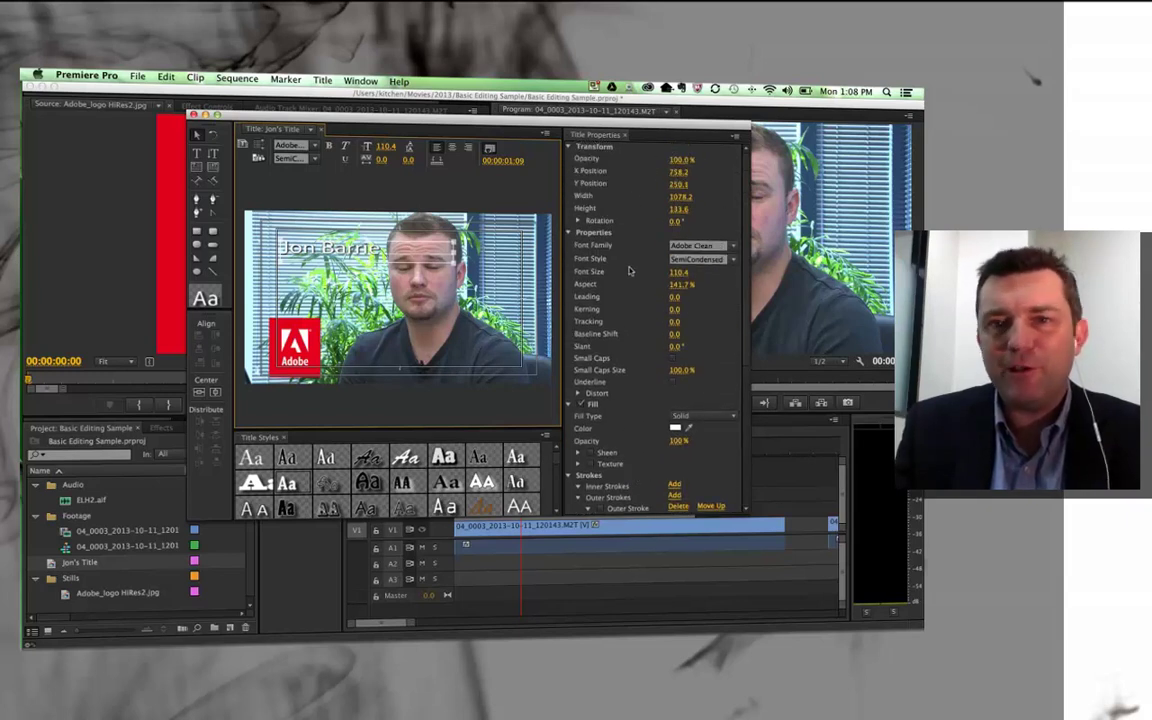
scroll(630, 270, down, 5)
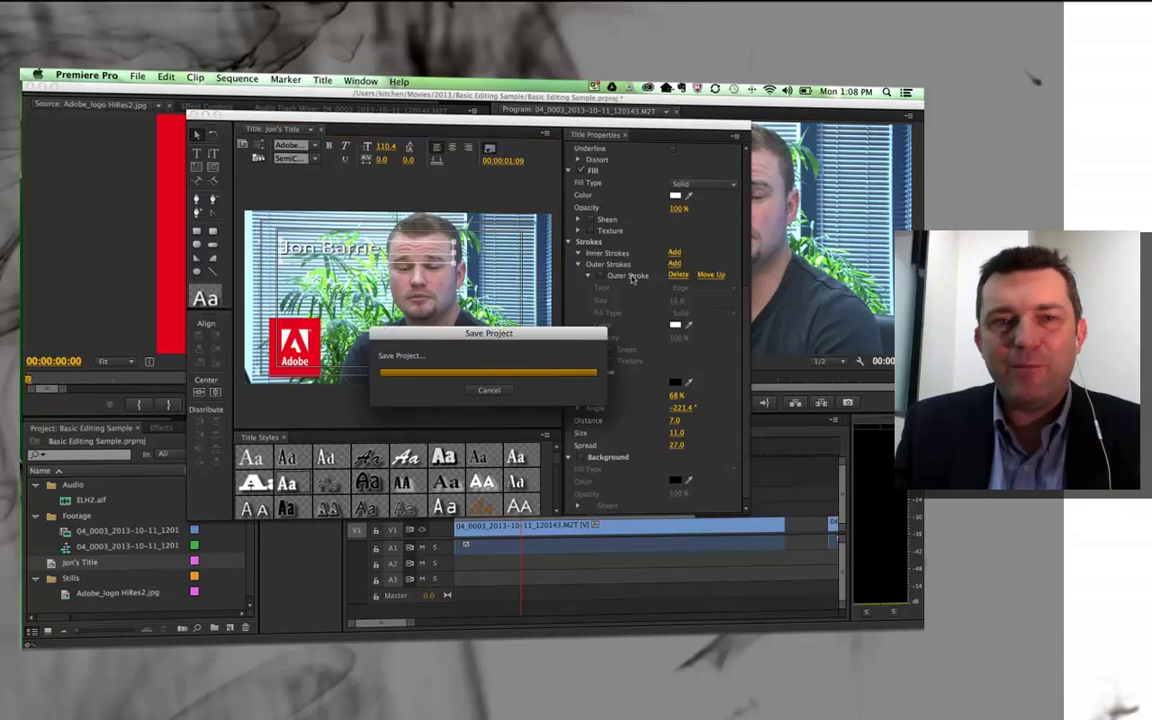
drag(339, 255, 341, 258)
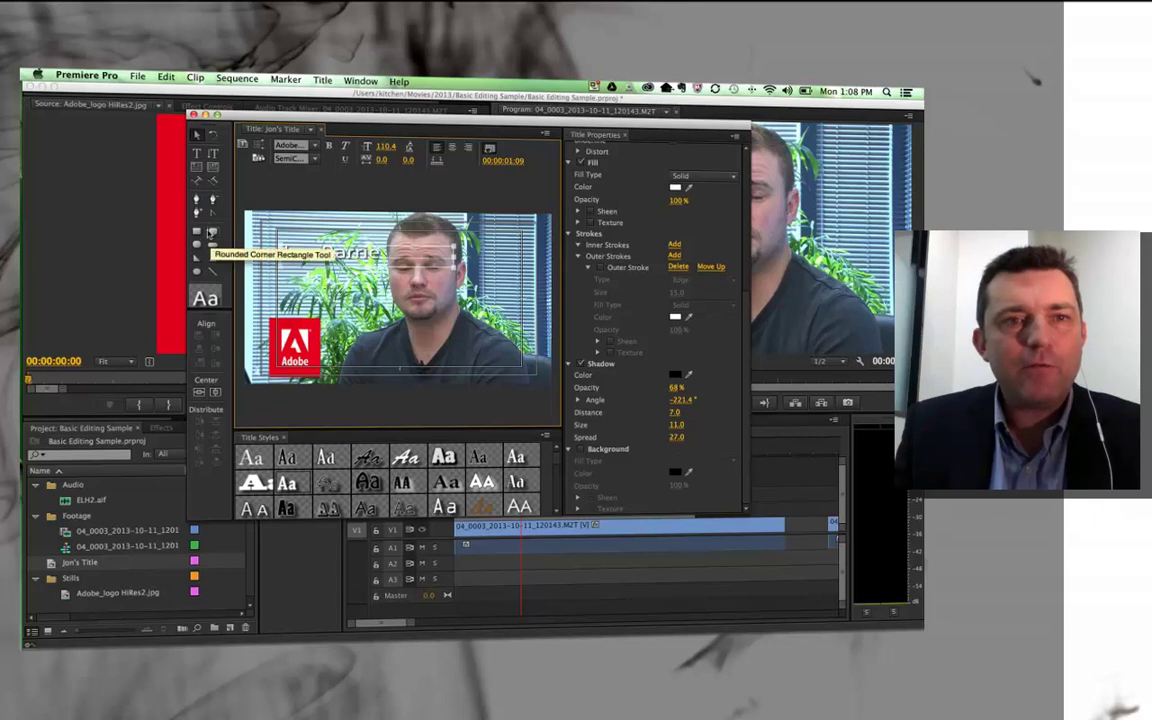
Select the Rounded Corner Rectangle Tool
click(210, 231)
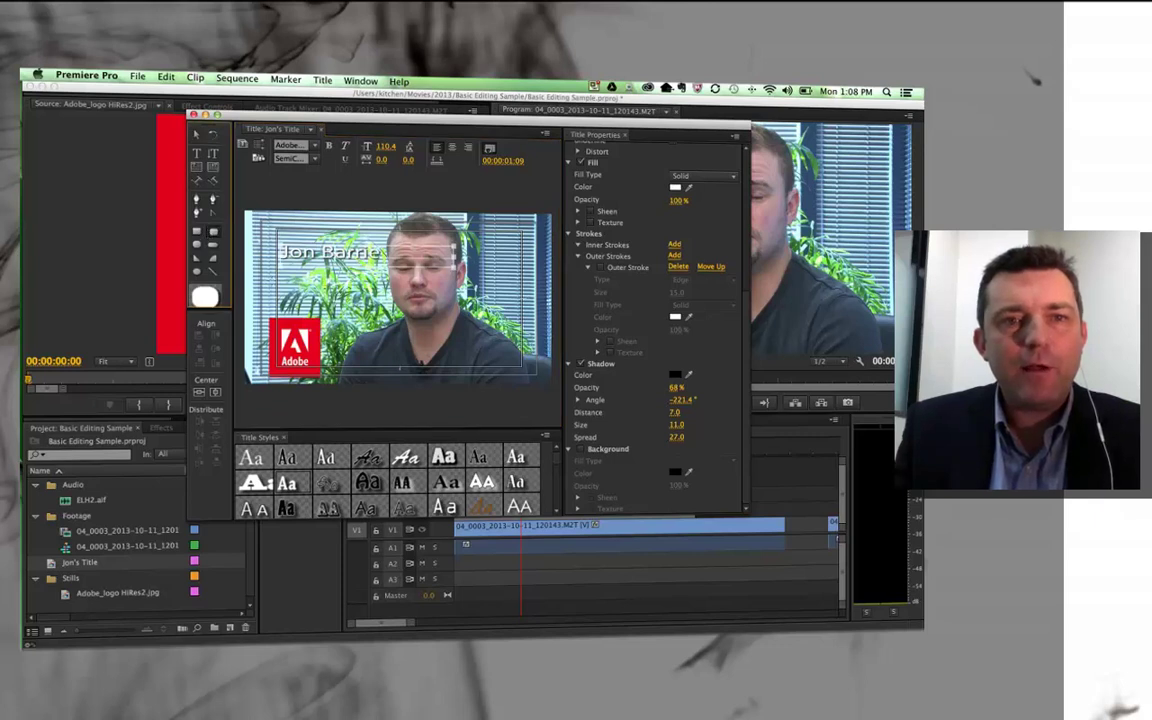
Draw a black-filled rounded rectangle, 1064.6 × 184.3, and move it over the name
drag(284, 284, 453, 307)
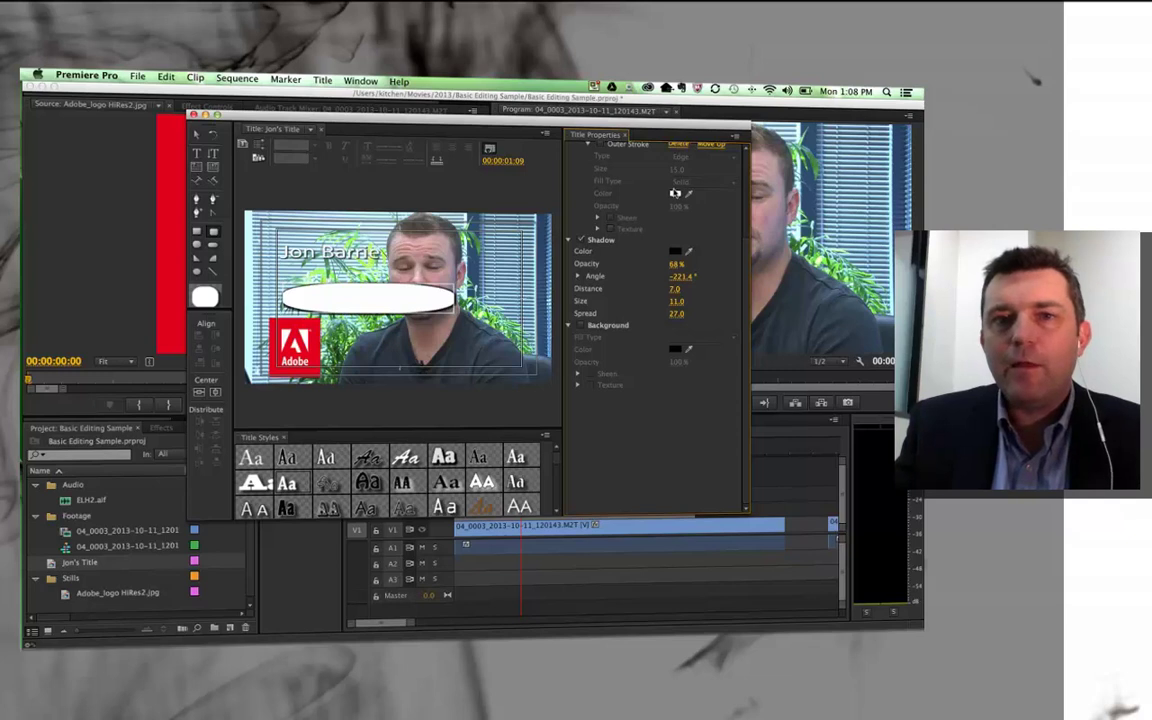
scroll(659, 288, up, 5)
click(675, 305)
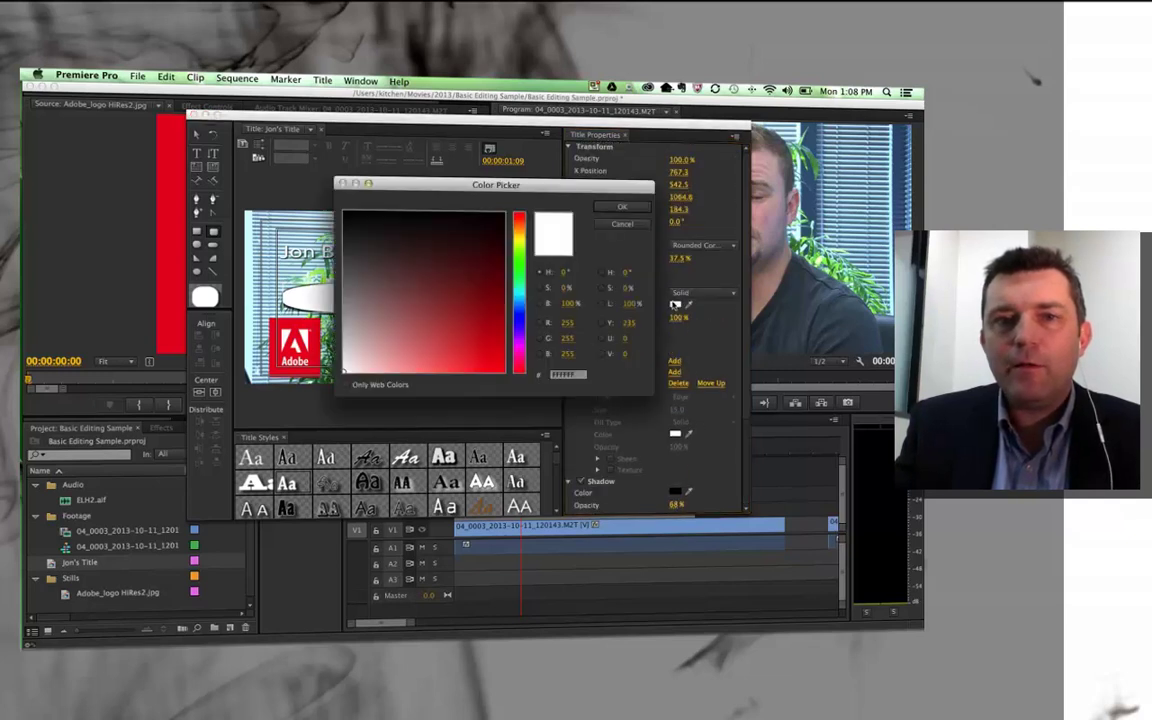
click(622, 207)
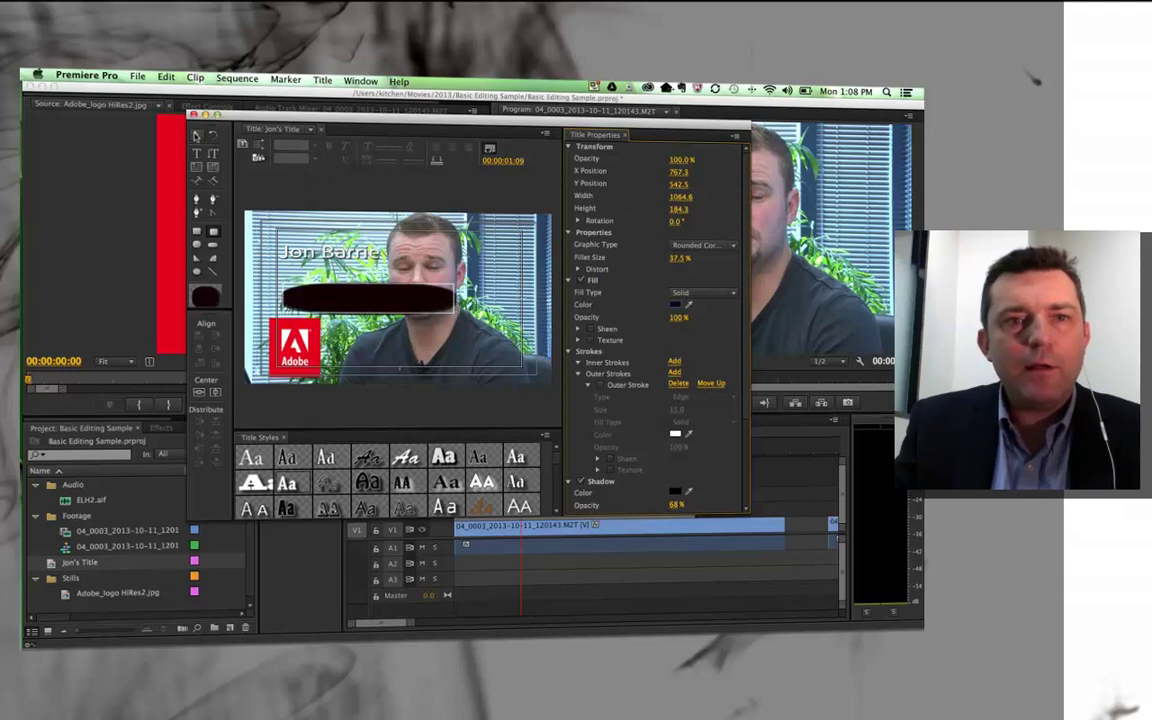
click(196, 133)
drag(344, 298, 314, 285)
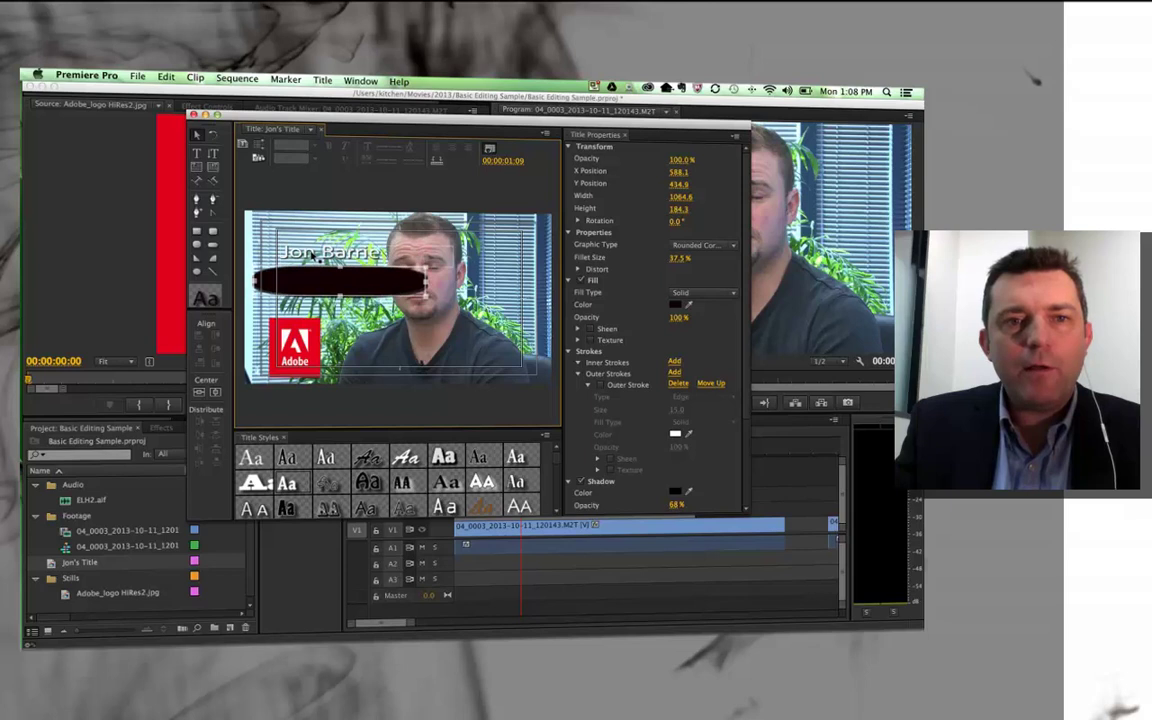
click(312, 253)
Bring the name text in front of the dark bar and move it onto the bar
right_click(312, 253)
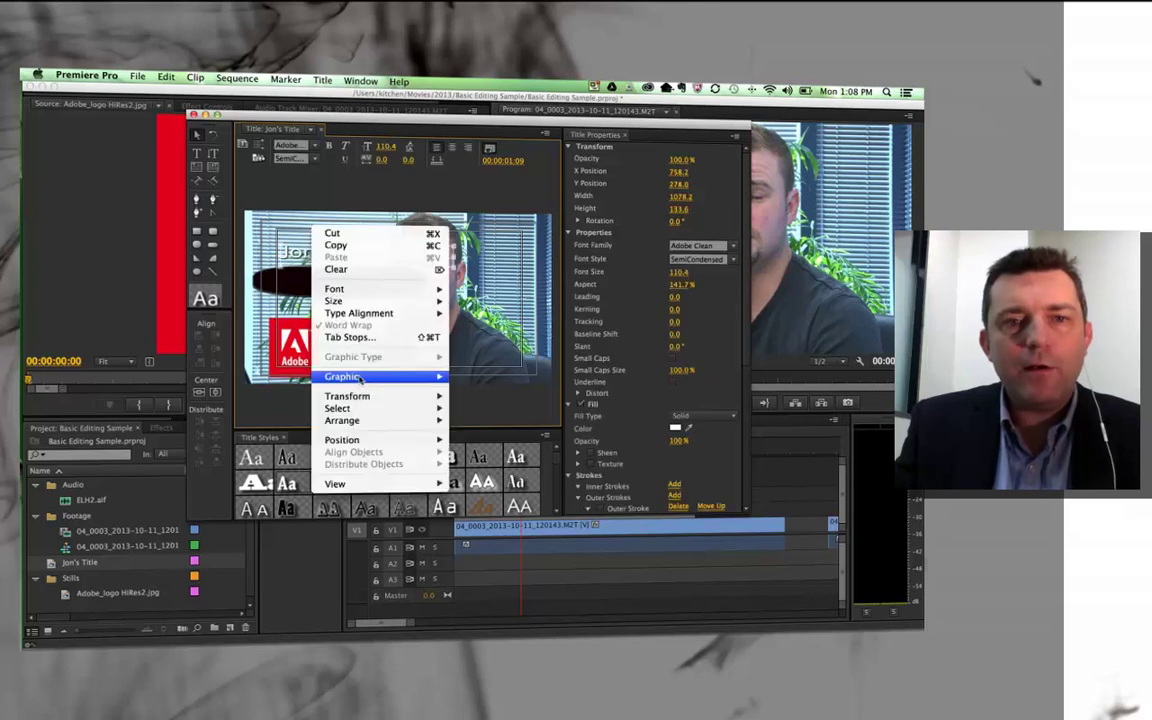
mouse_move(364, 423)
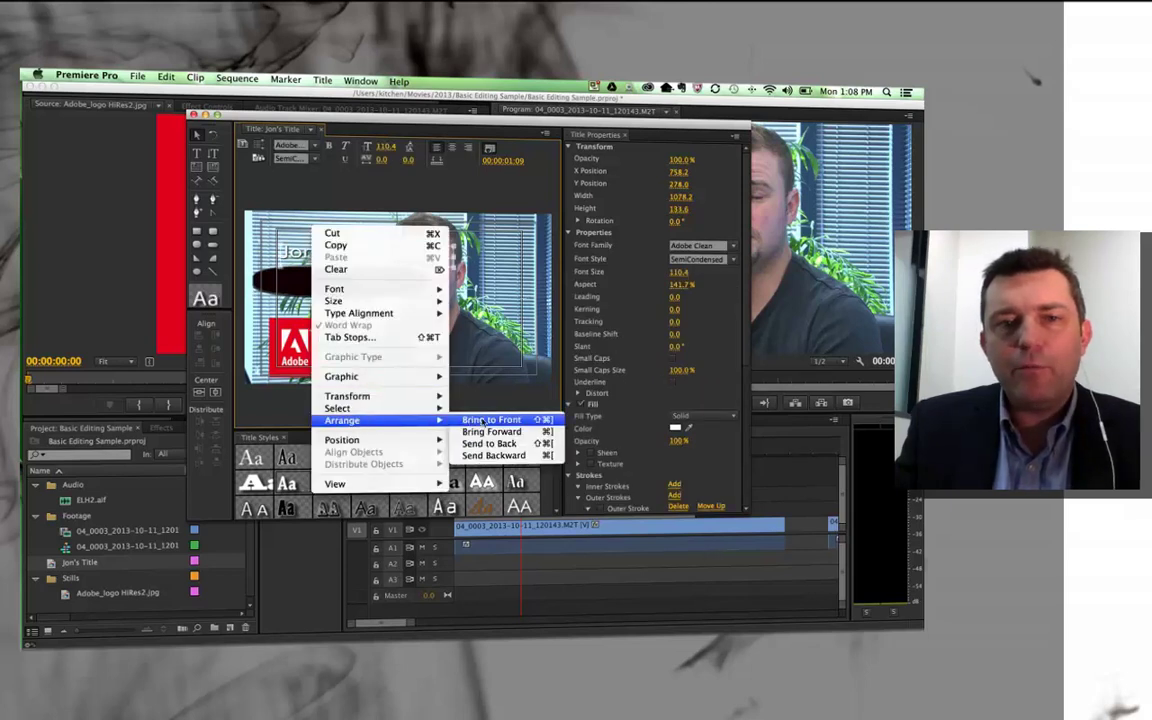
click(491, 421)
drag(349, 257, 343, 285)
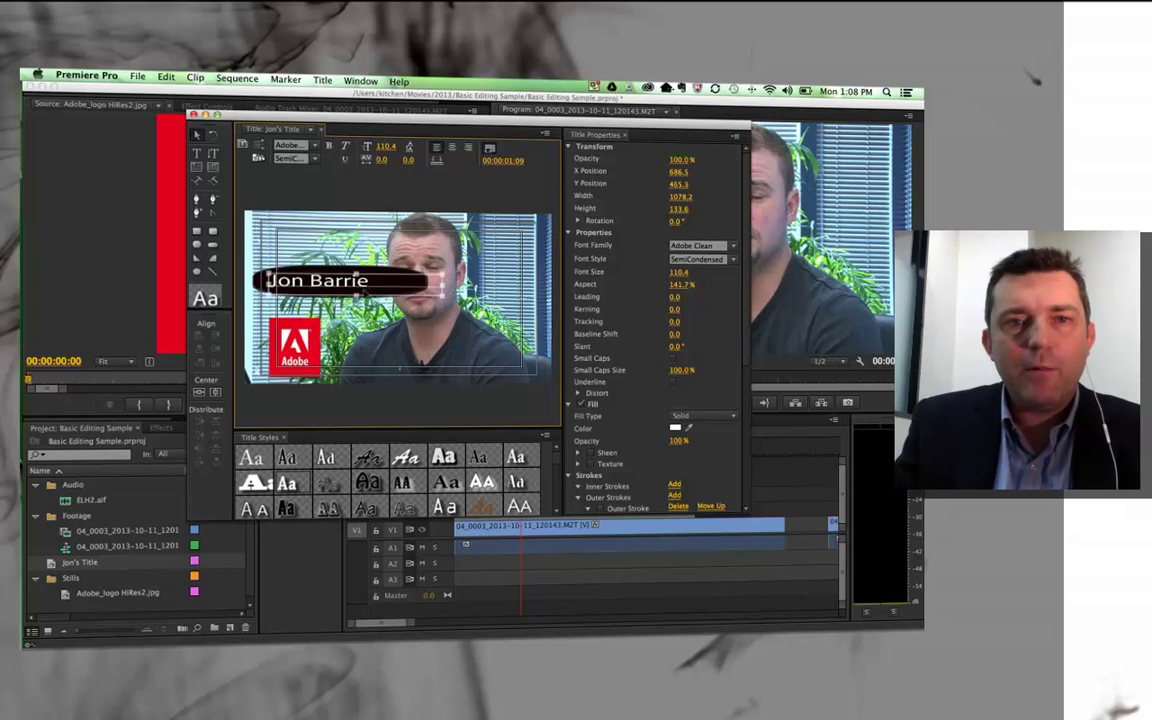
Shorten the dark bar to about 749.9 wide so it frames the name
click(376, 268)
drag(428, 285, 384, 289)
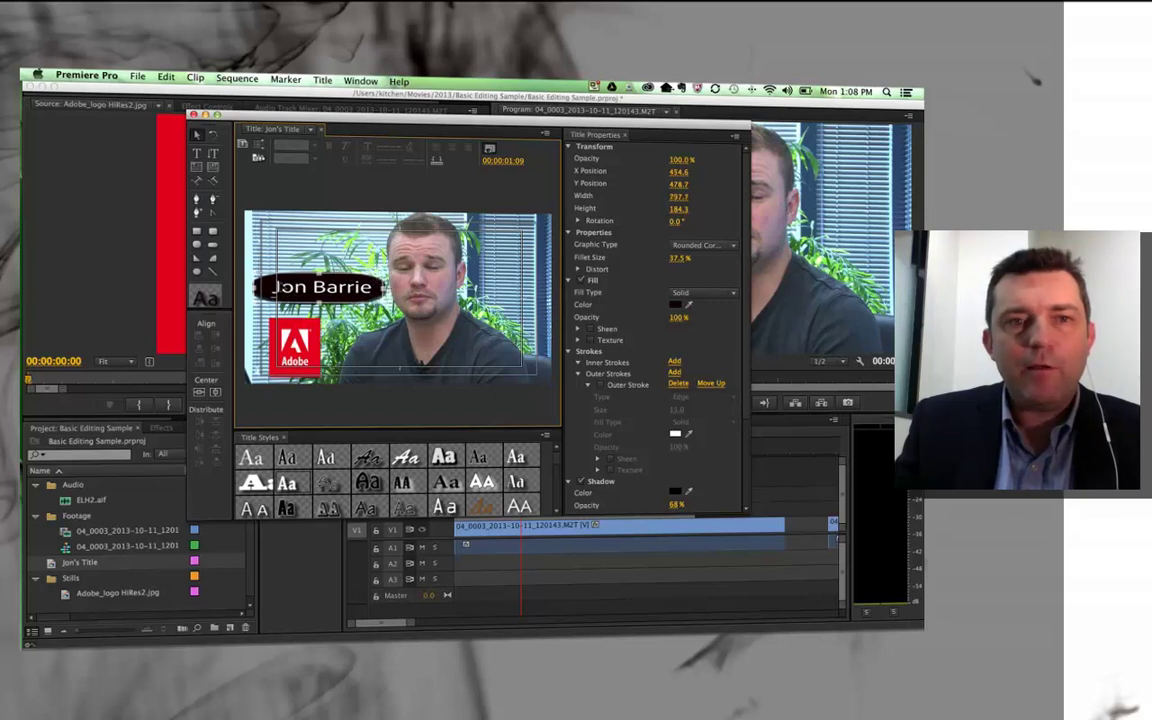
drag(255, 288, 263, 288)
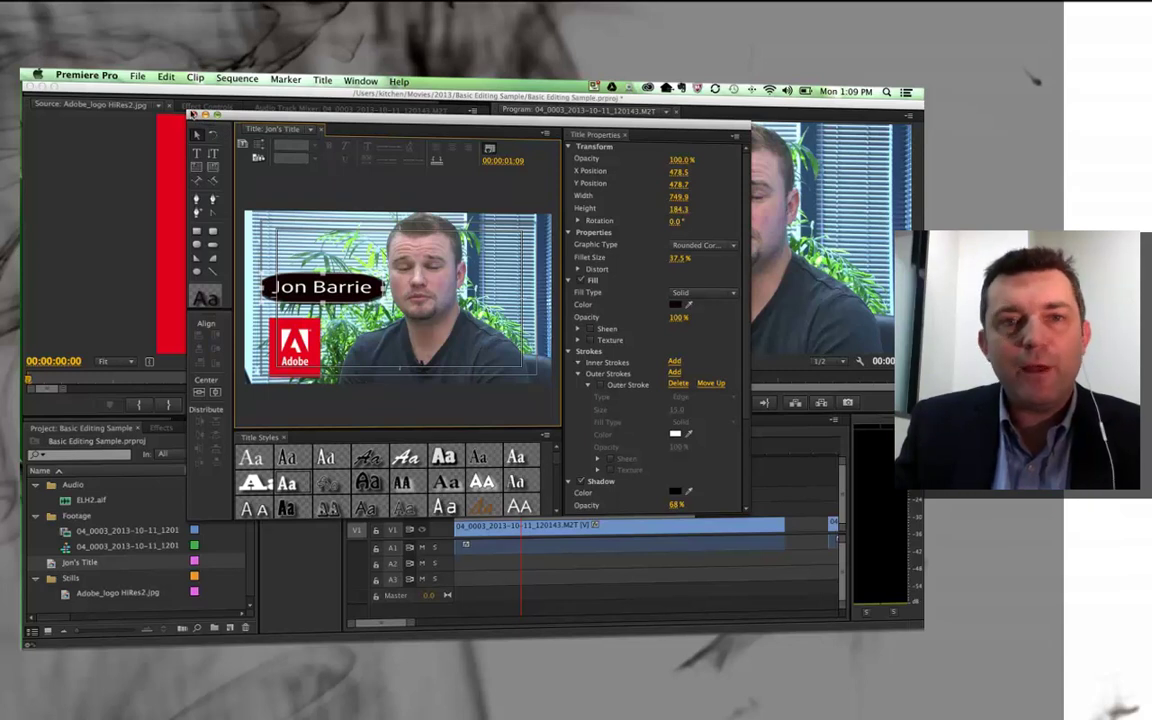
Close the Titler and collapse the Stills, Footage and Audio folders
click(192, 114)
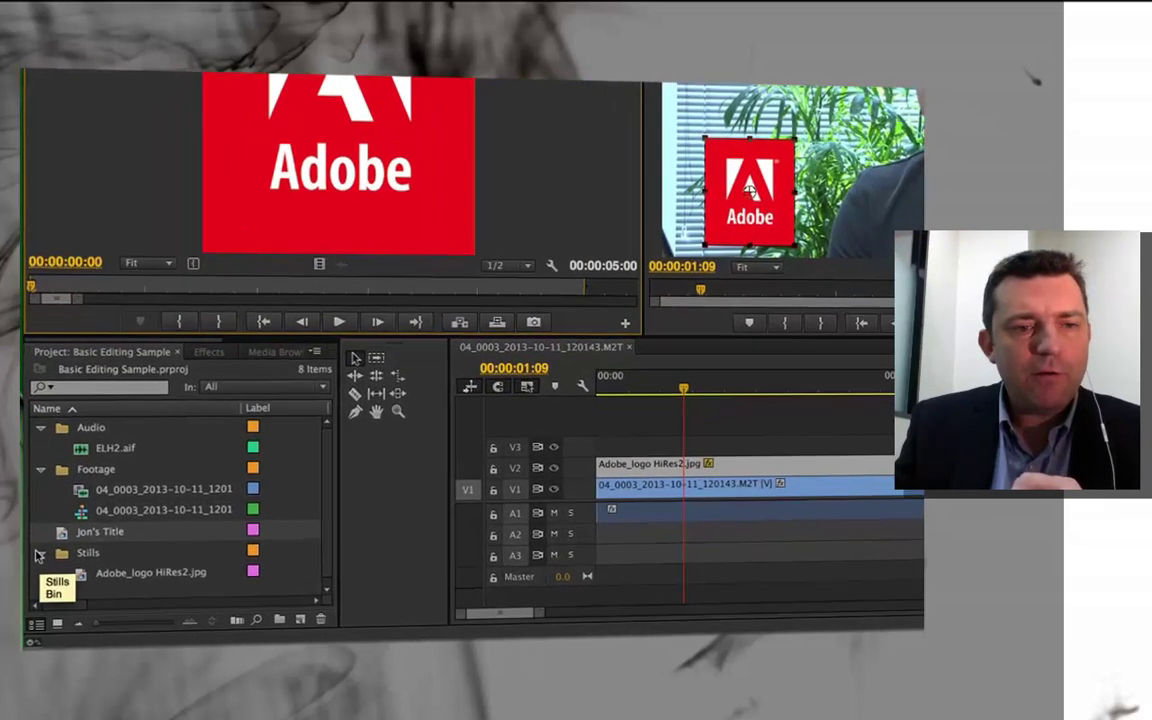
click(37, 578)
click(43, 381)
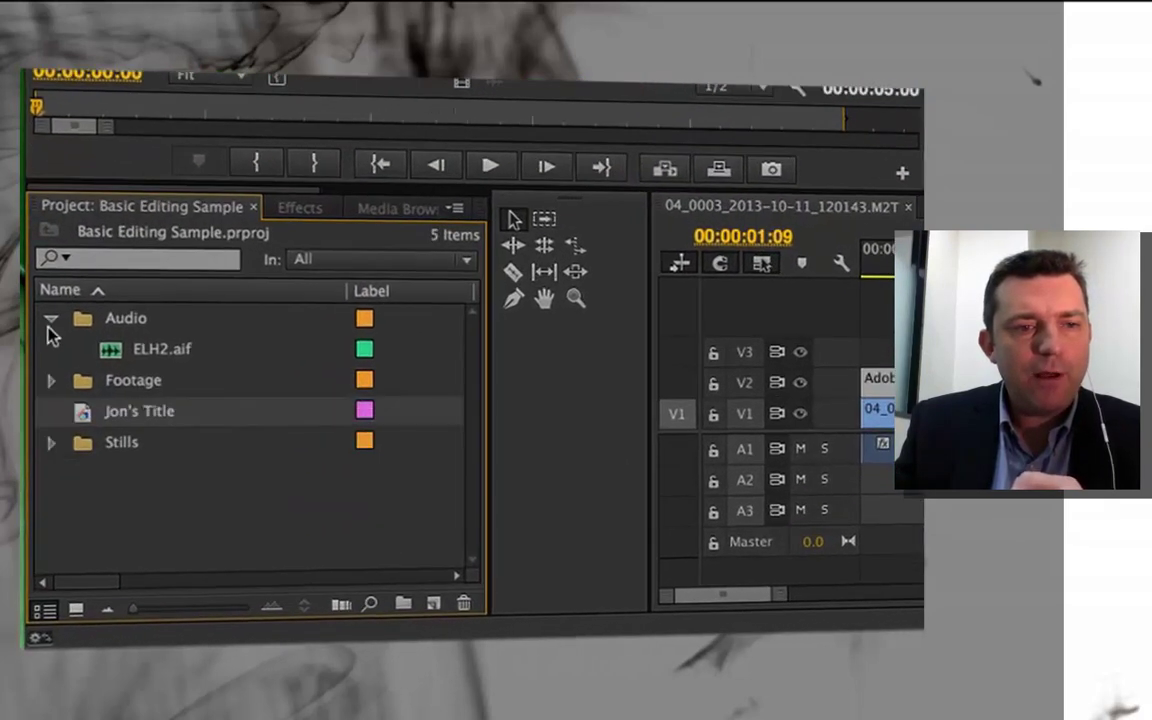
click(49, 319)
Create a new project bin named BG's&Titles
right_click(82, 460)
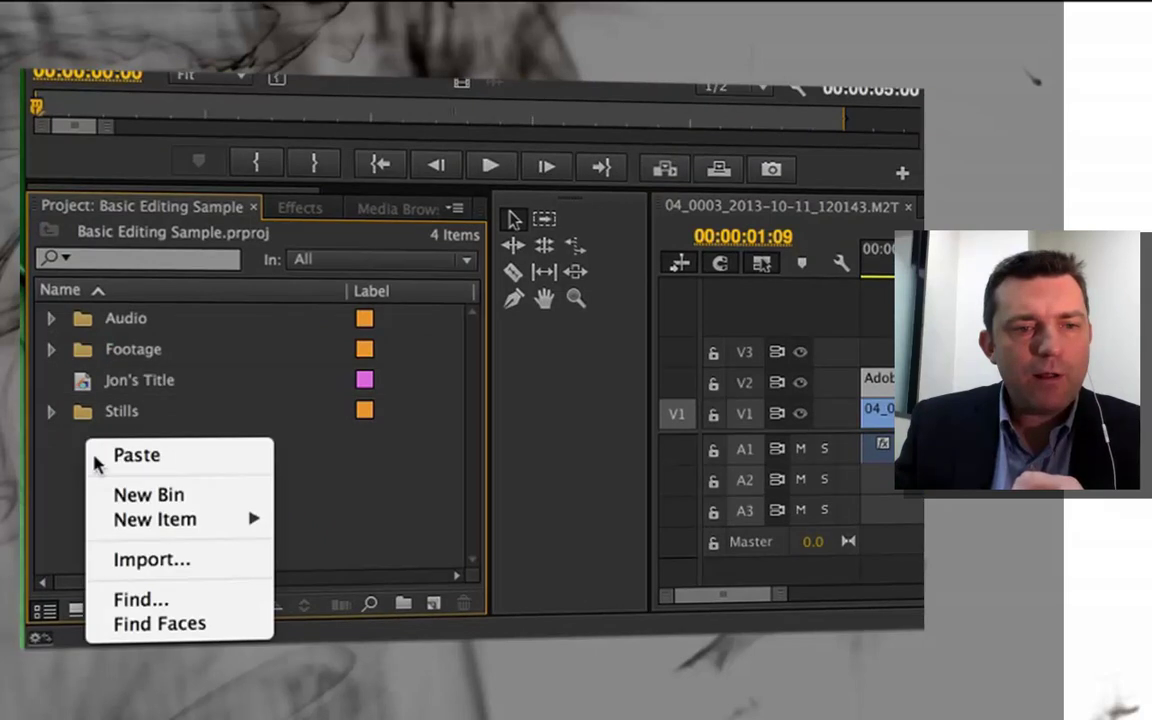
click(147, 492)
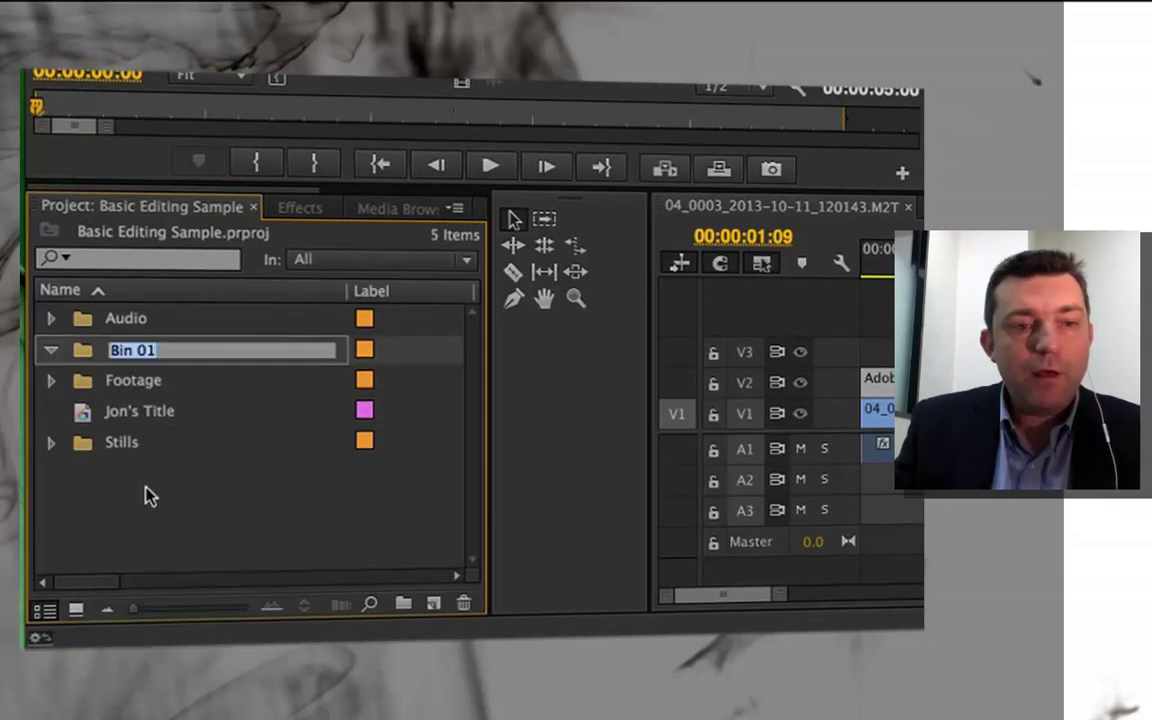
text(BG)
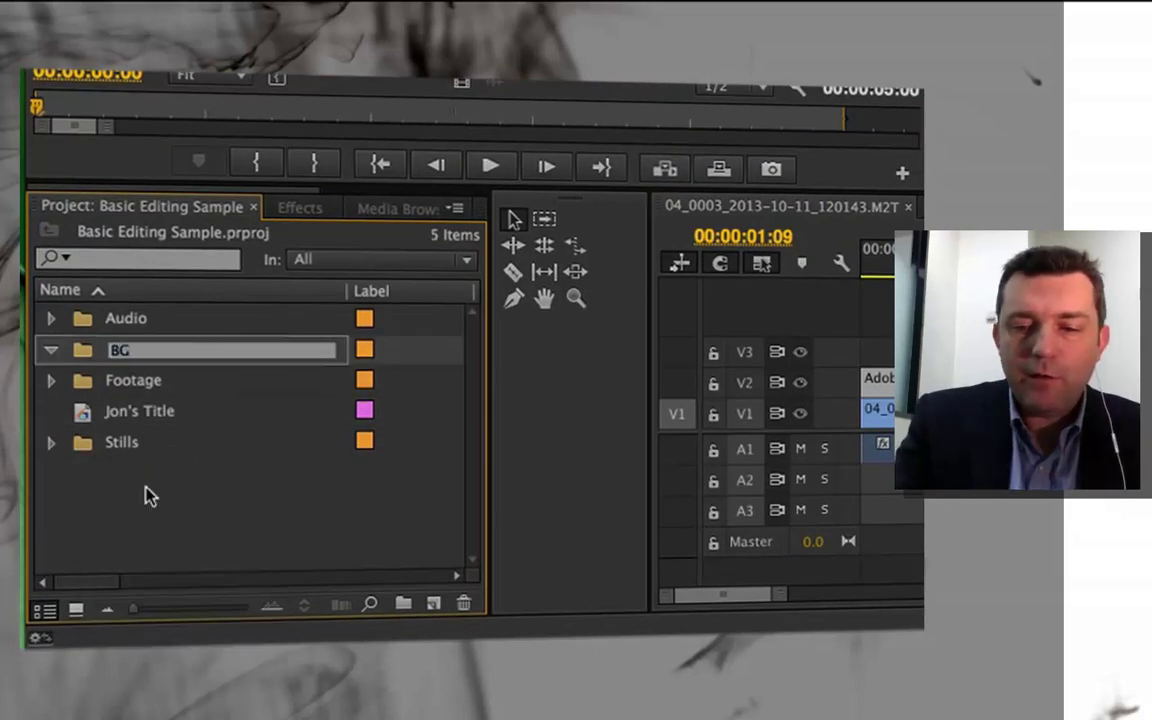
text('s&T)
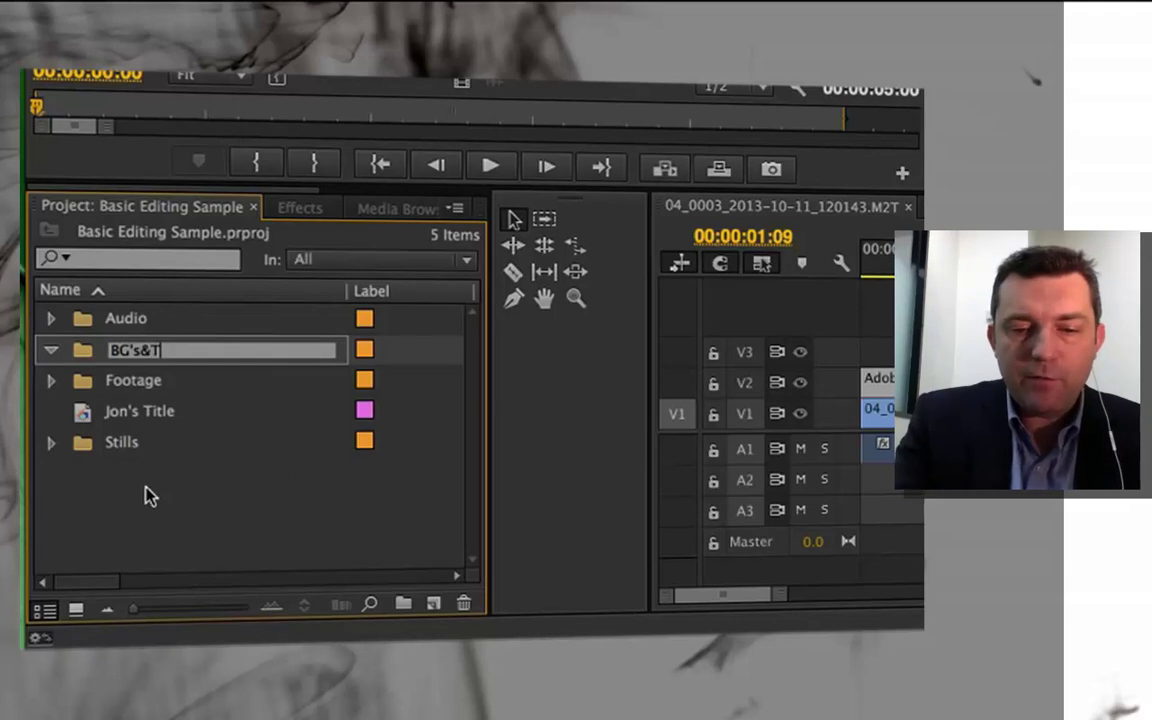
text(itles)
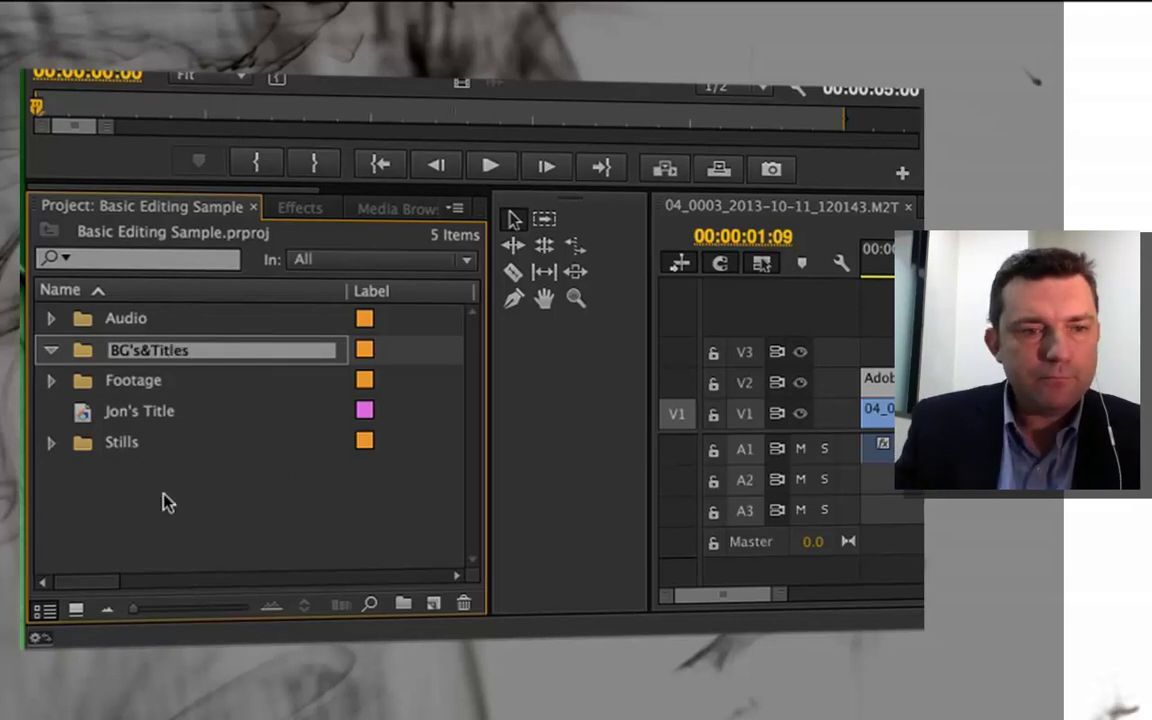
key(Return)
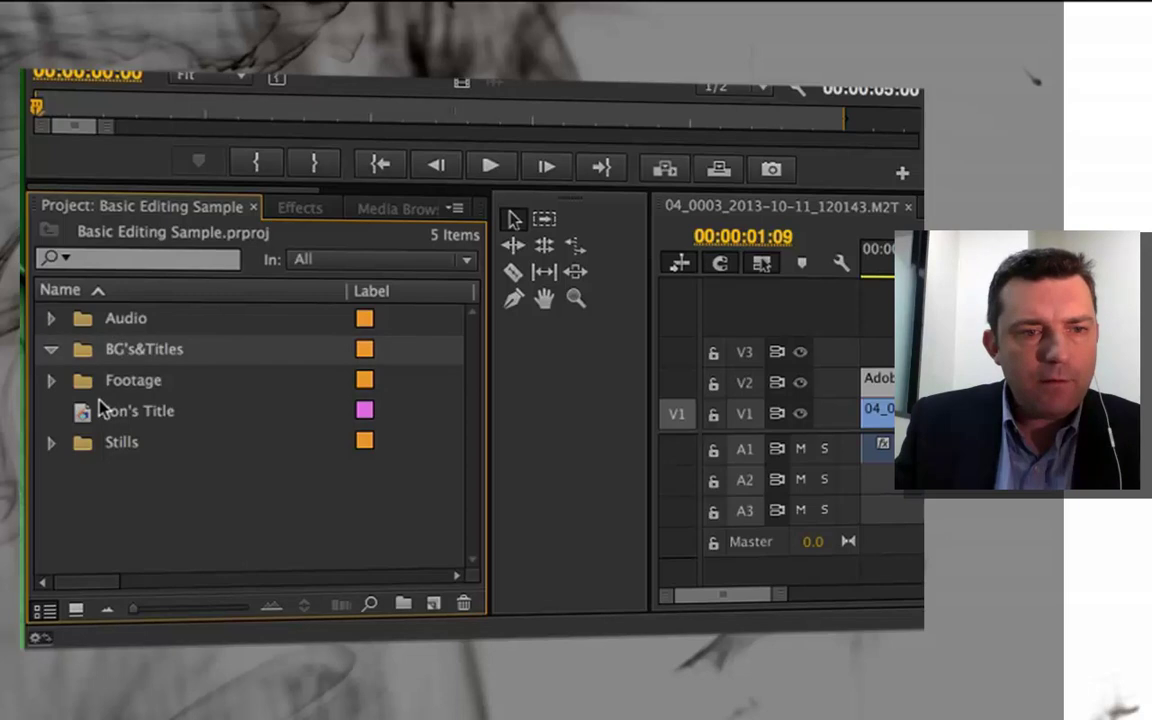
Move Jon's Title into the BG's&Titles bin and place it on track V3
click(85, 413)
drag(83, 414, 80, 340)
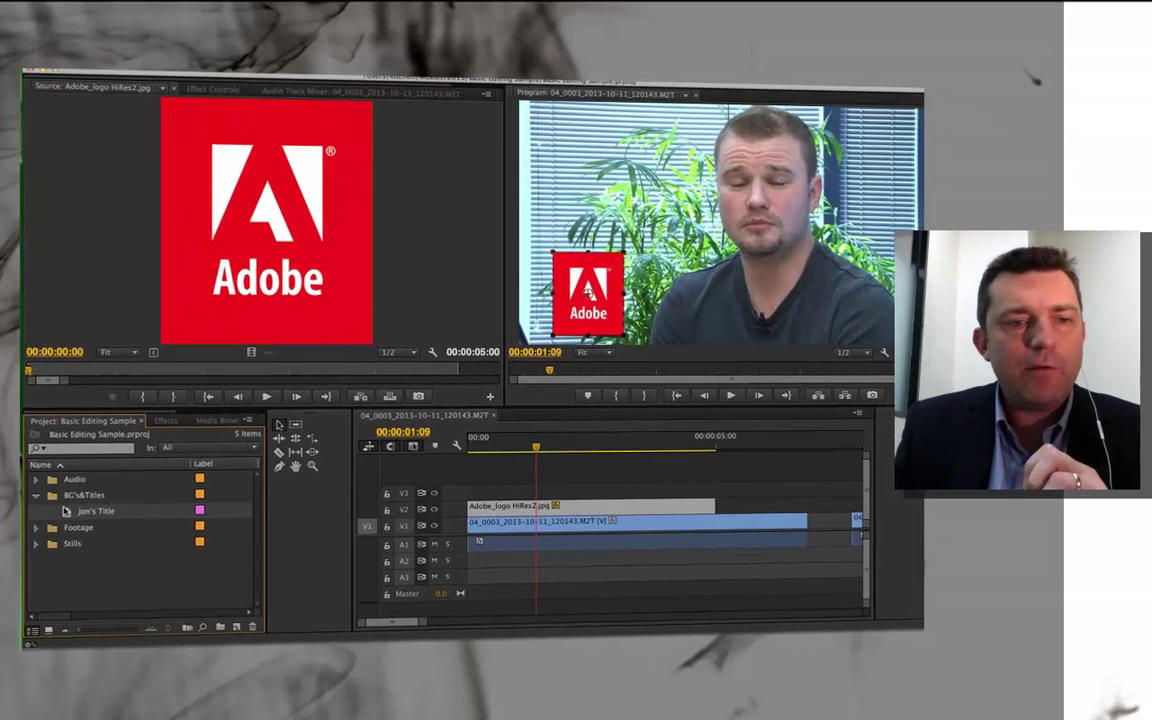
drag(66, 511, 529, 495)
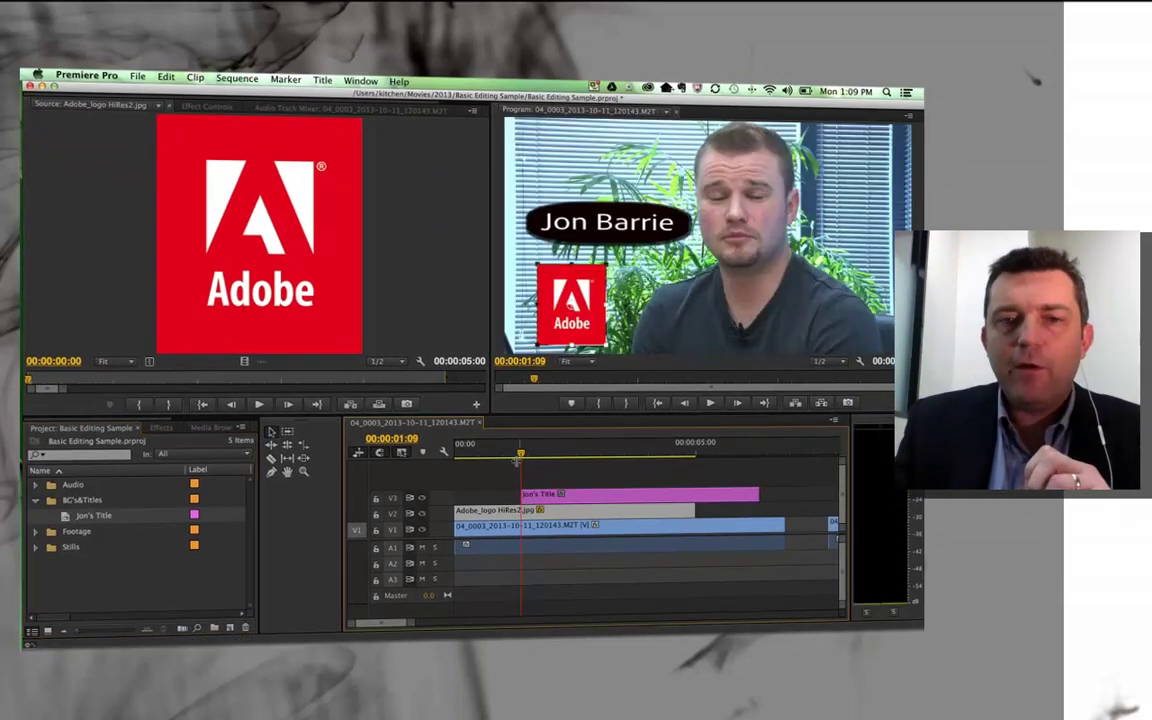
Move the title to the lower right in the Program Monitor and play back to preview
drag(520, 451, 532, 452)
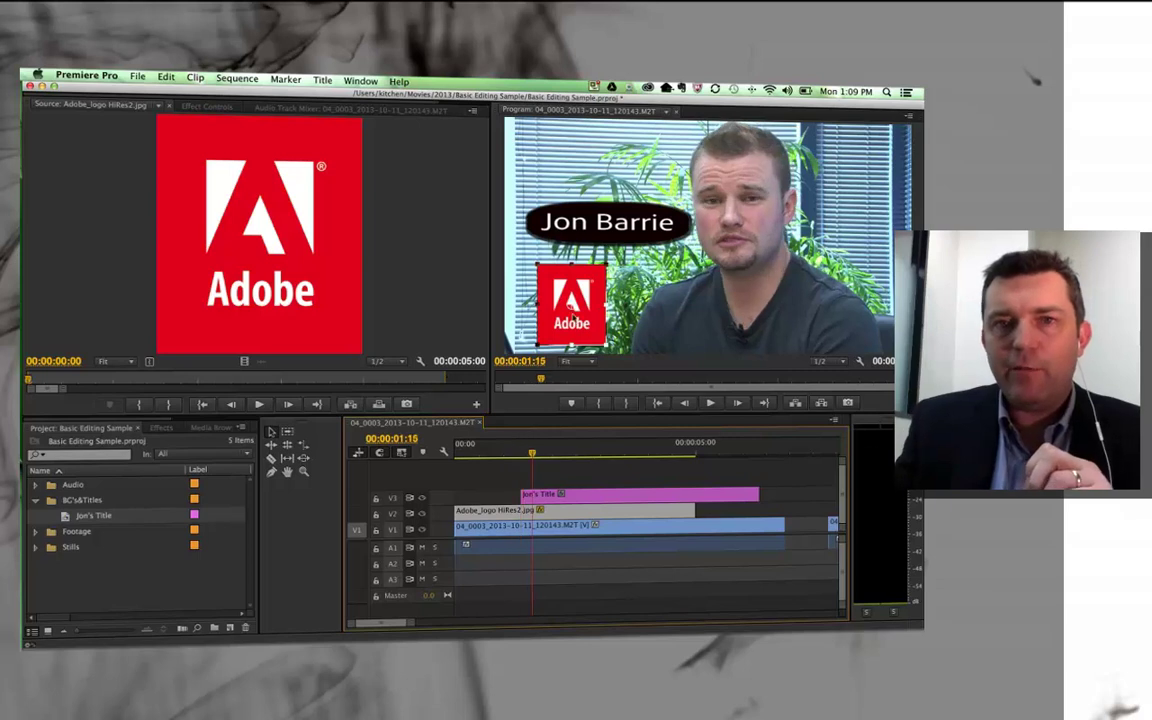
click(580, 224)
drag(589, 225, 804, 328)
drag(532, 452, 508, 453)
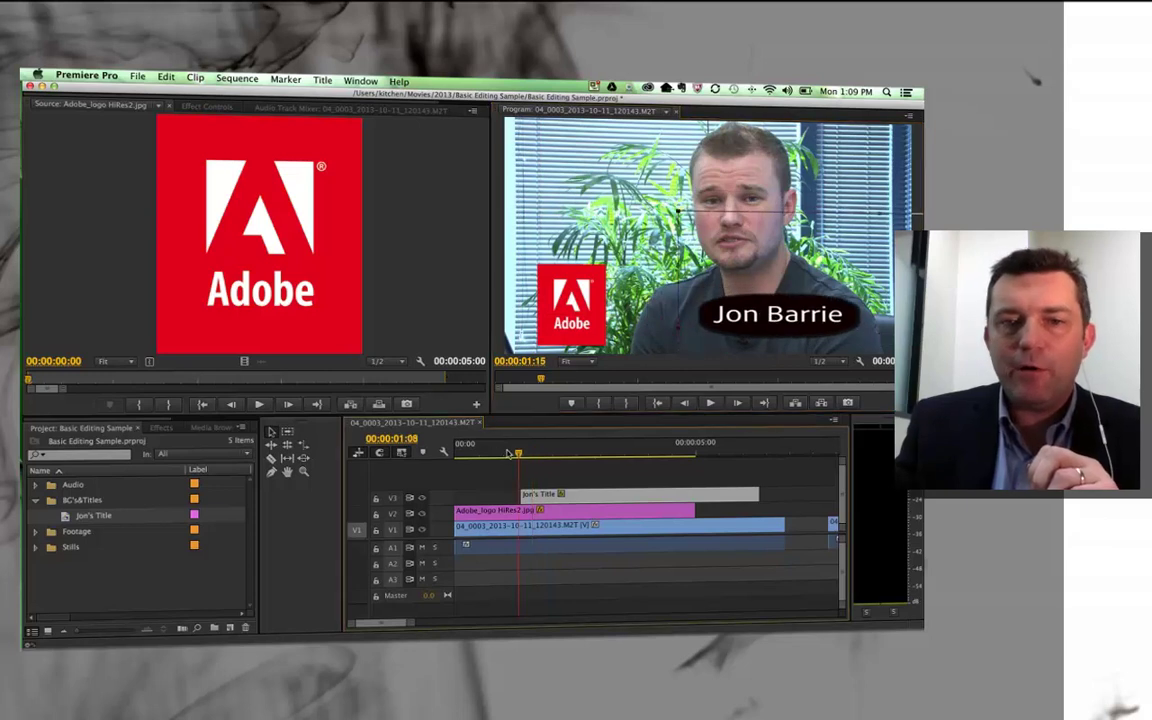
key(space)
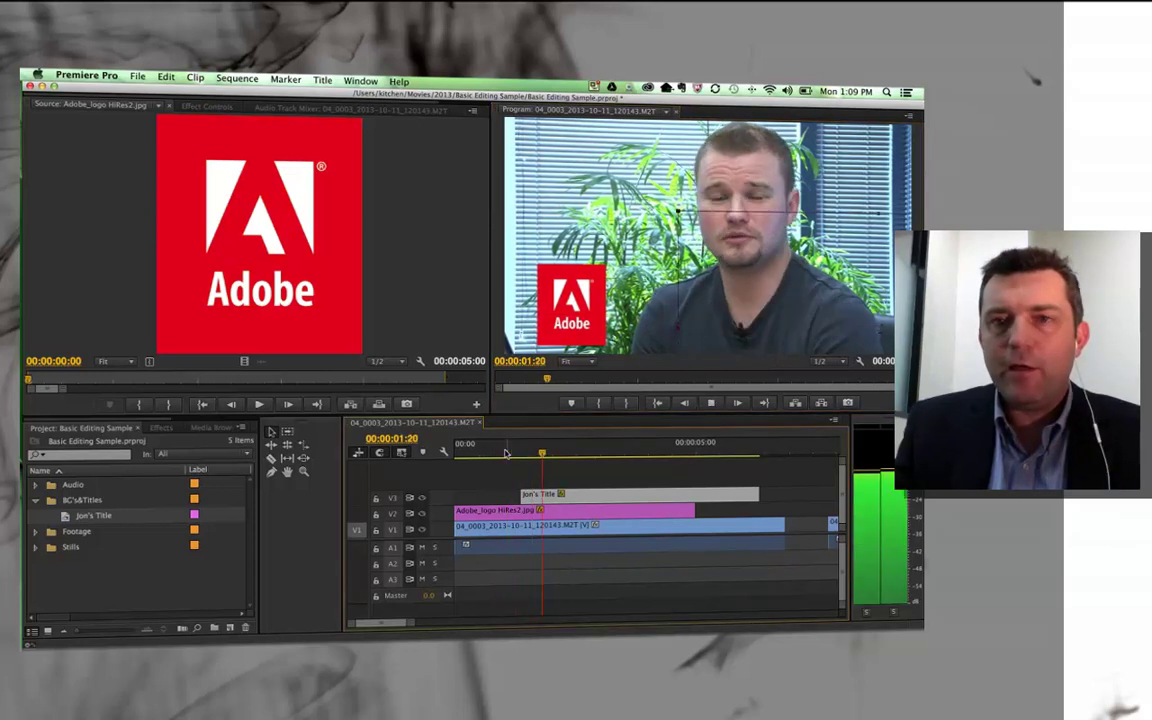
click(508, 453)
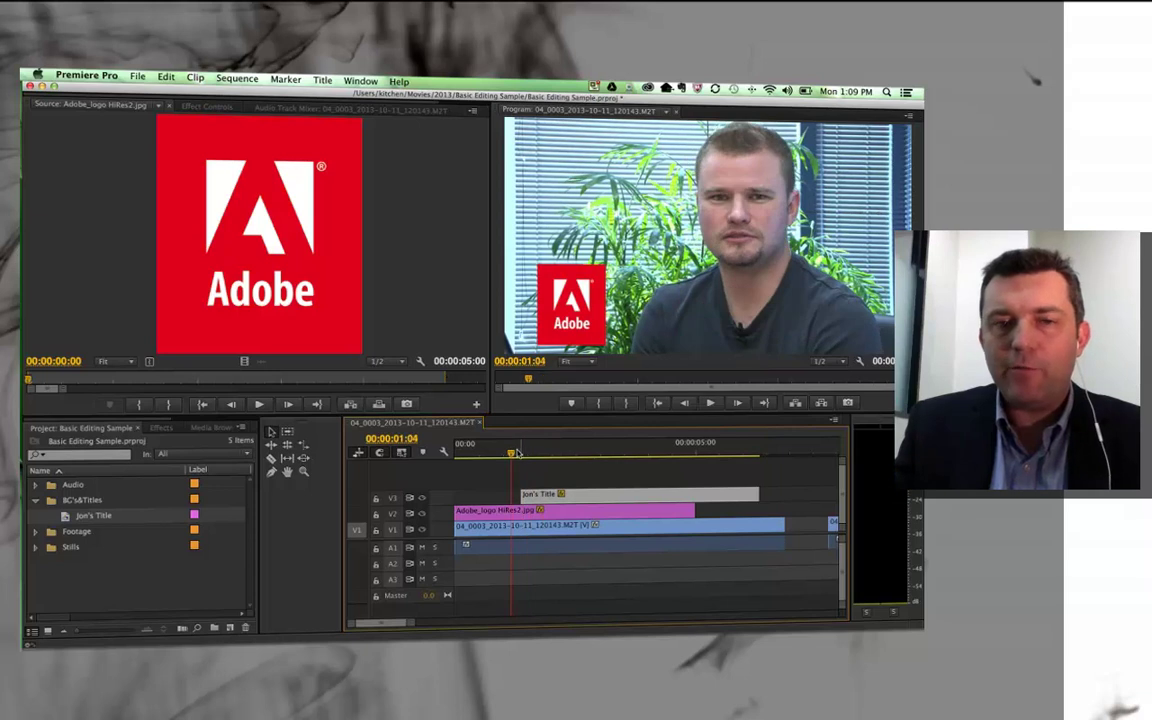